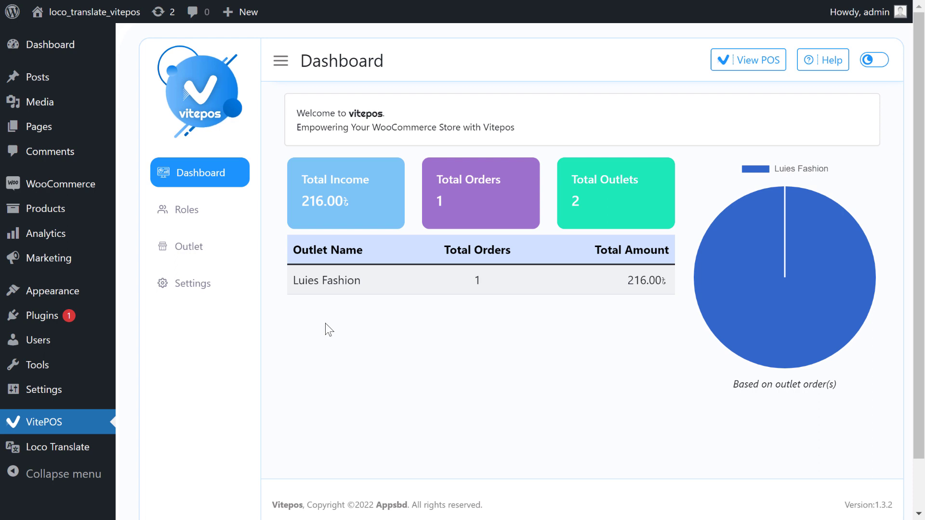
Step: Browse the VitePOS Roles list (Administrator, Outlet Manager, Cashier), then the Outlet page
click(213, 211)
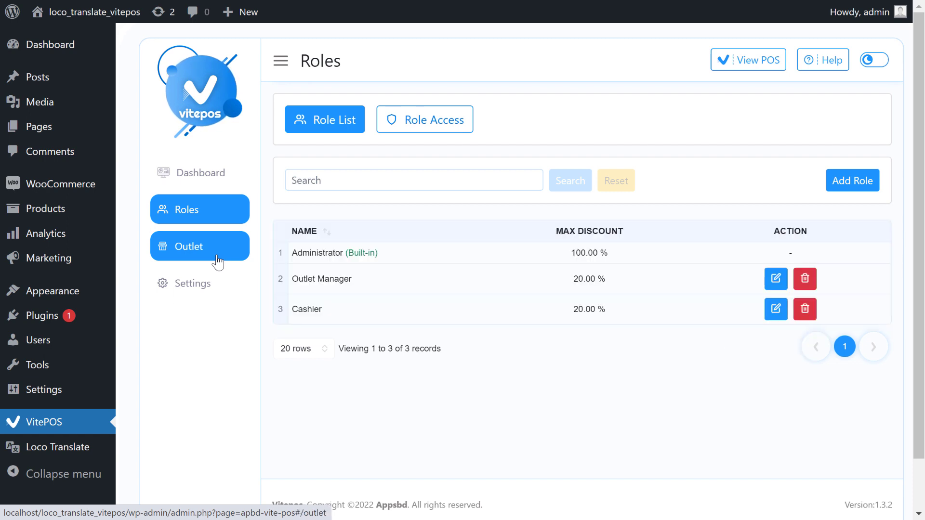
click(218, 262)
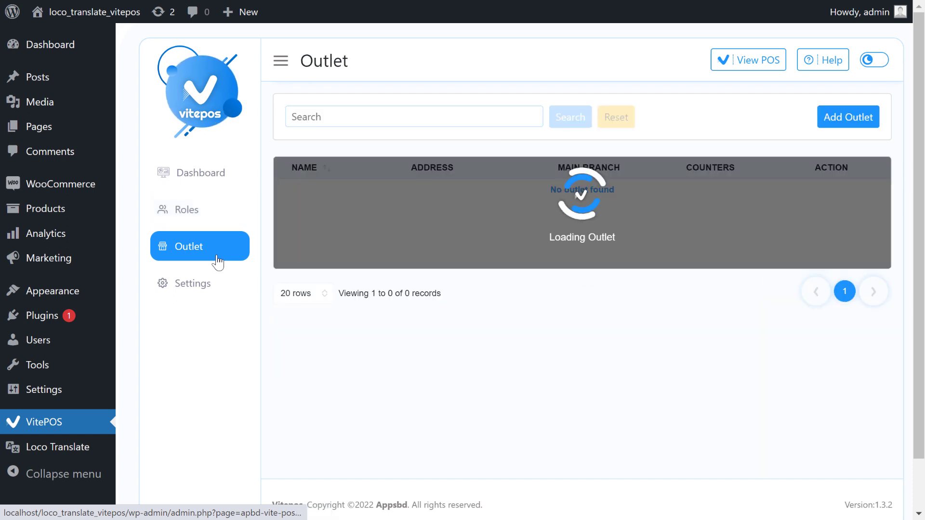
Step: Open the VitePOS settings page and scroll through it
click(226, 289)
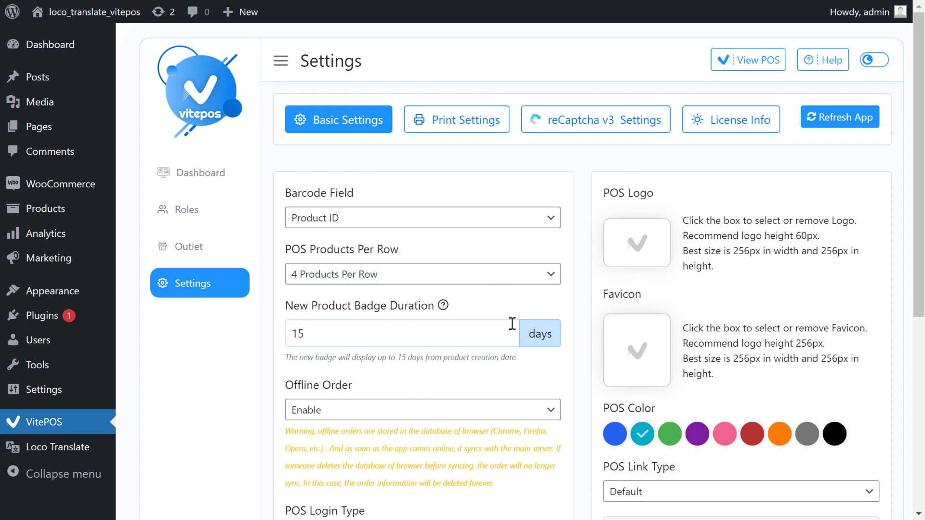
scroll(392, 301, down, 2)
scroll(385, 289, up, 2)
mouse_move(42, 315)
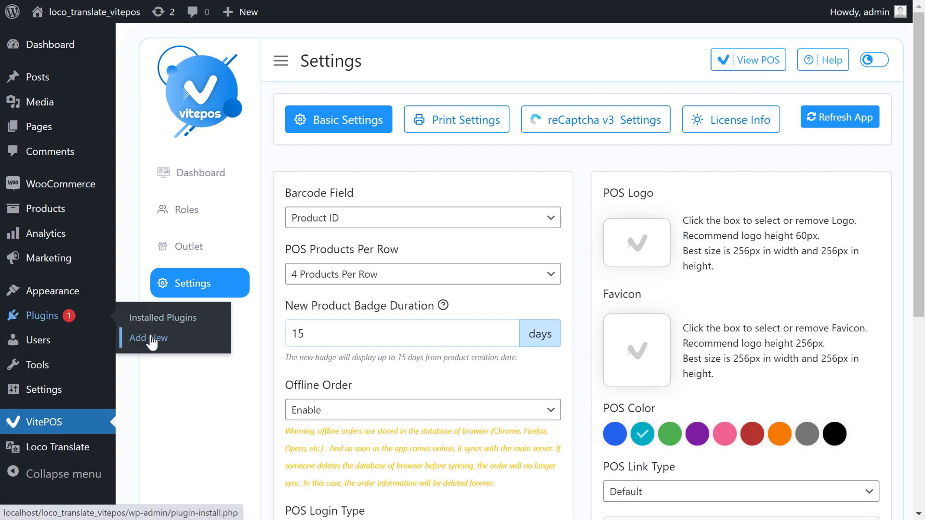
Step: Go to Installed Plugins, showing Loco Translate, its addon, Vitepos Pro and WooCommerce
right_click(72, 321)
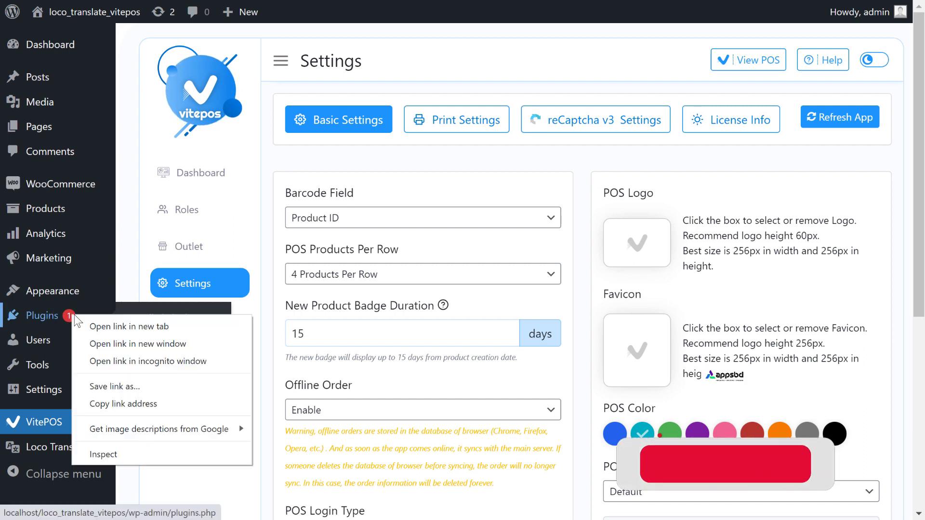
click(121, 324)
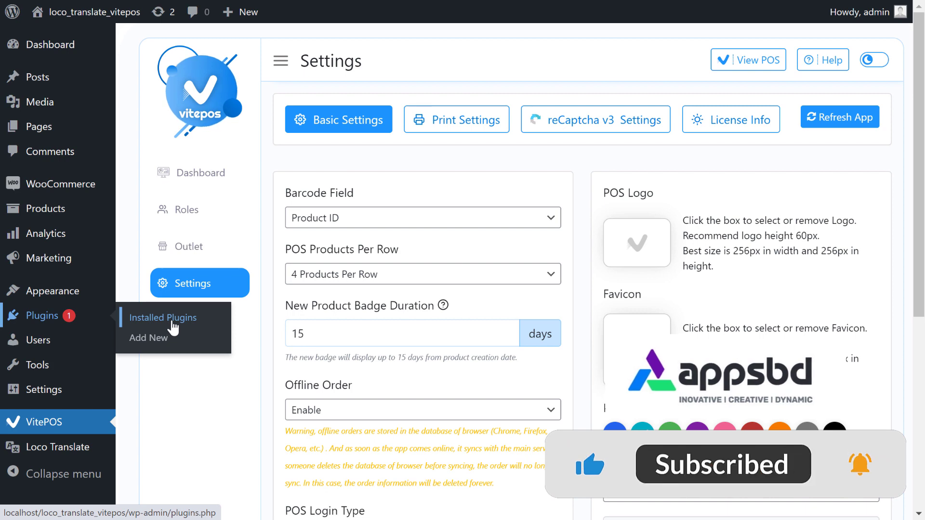
click(186, 320)
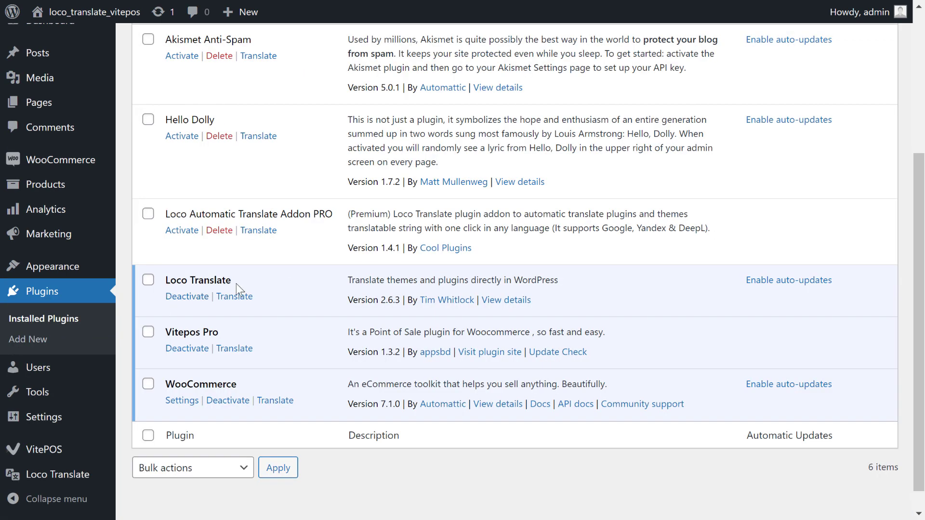
Step: Point out Loco Translate, then open its Home page and scroll to Running plugins
drag(165, 280, 222, 280)
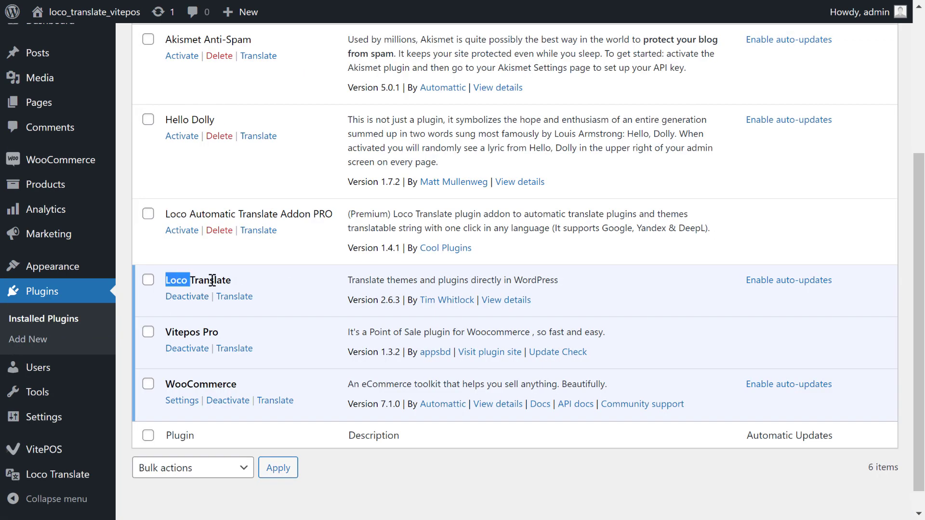
click(222, 280)
mouse_move(58, 474)
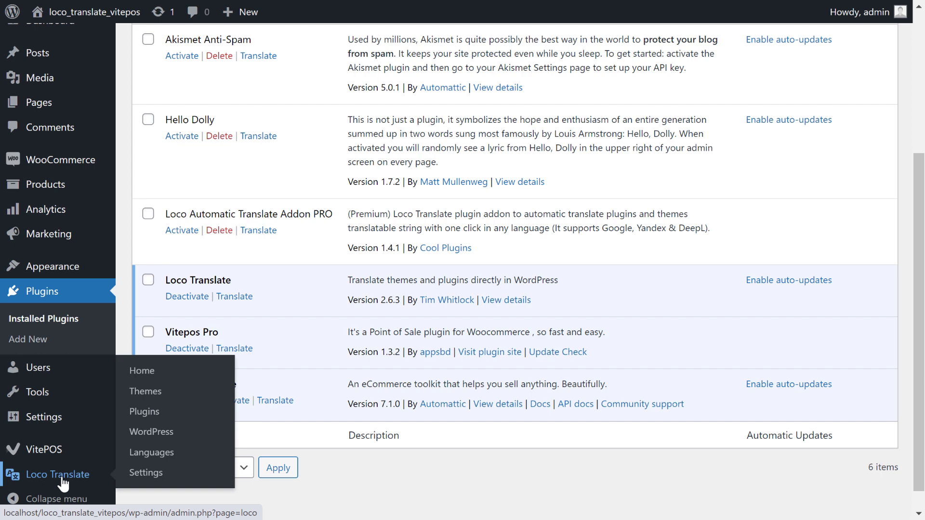
click(88, 479)
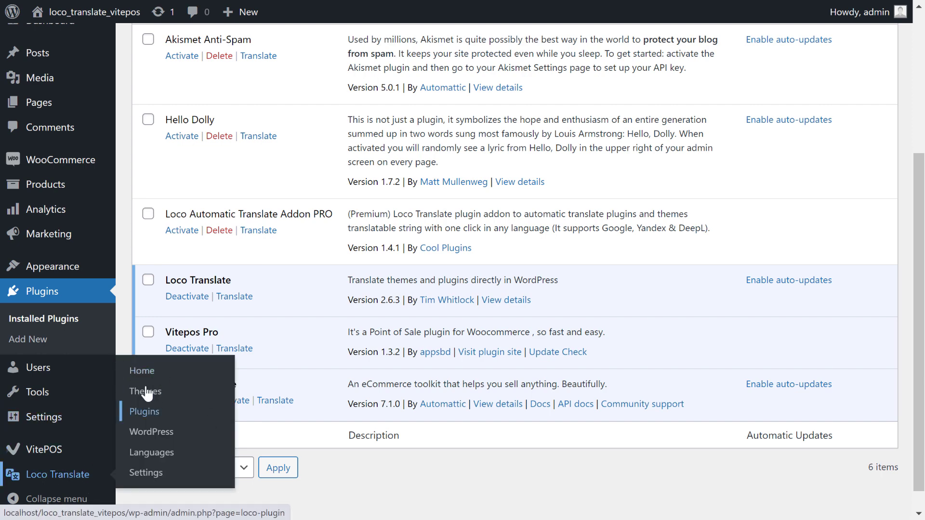
click(166, 377)
scroll(323, 337, down, 3)
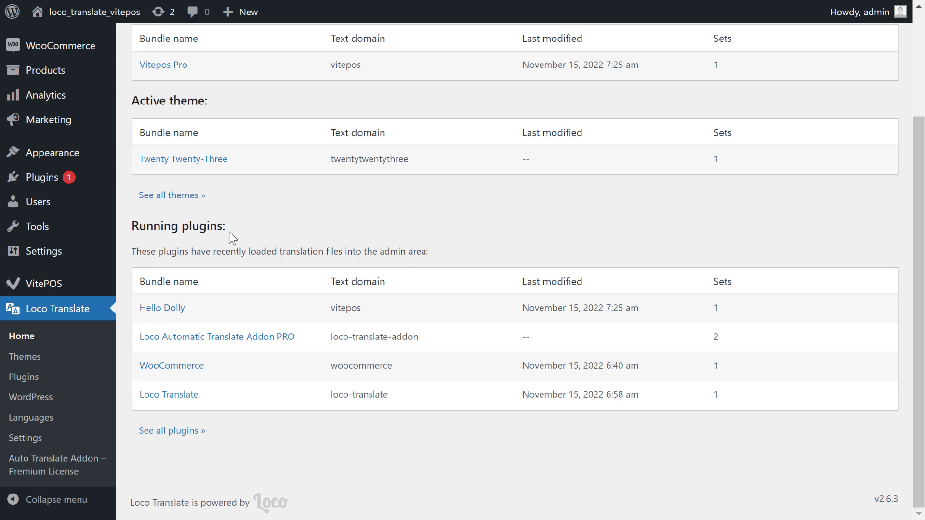
Step: List all translatable plugins and open Vitepos Pro's overview of its 100% translations
click(179, 435)
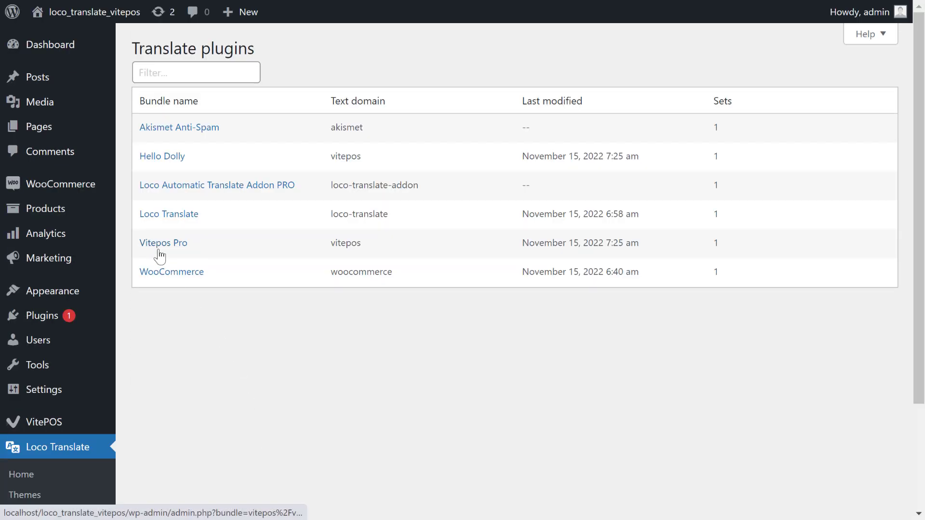
drag(201, 244, 139, 244)
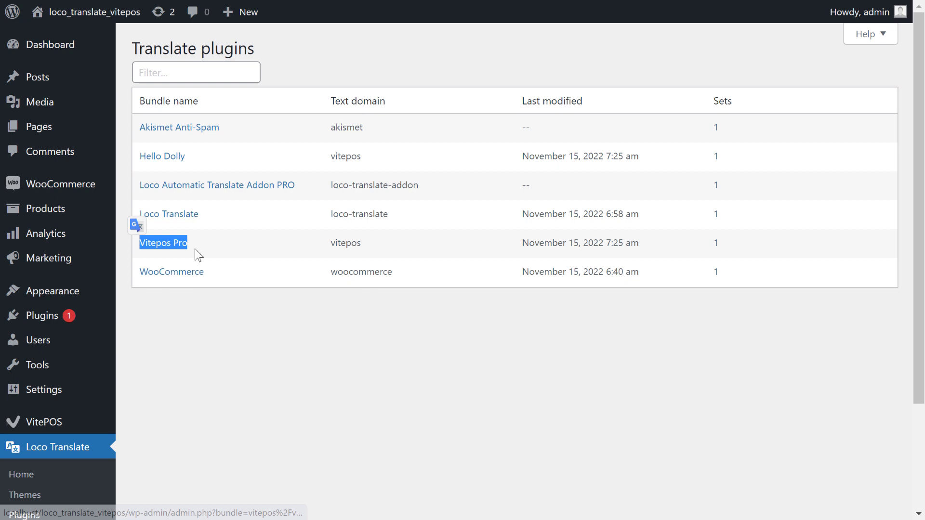
drag(202, 245, 136, 246)
click(164, 245)
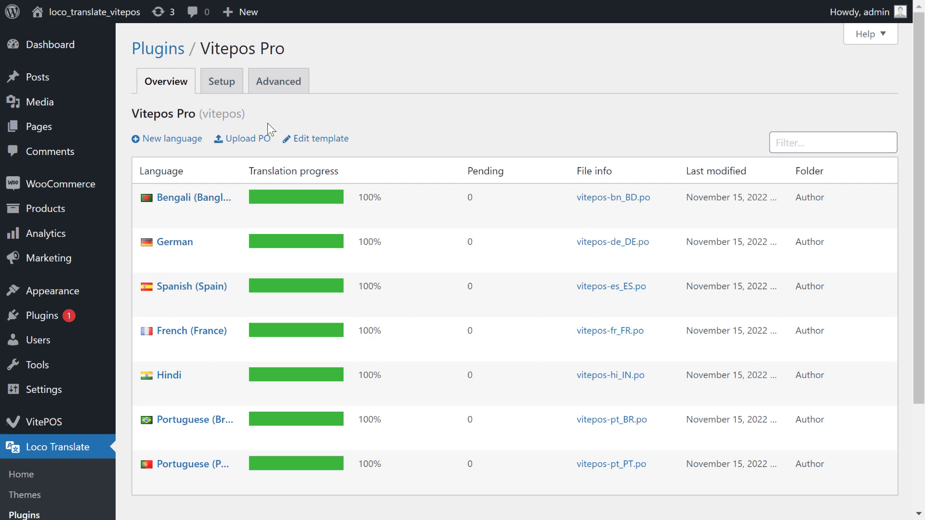
mouse_move(194, 197)
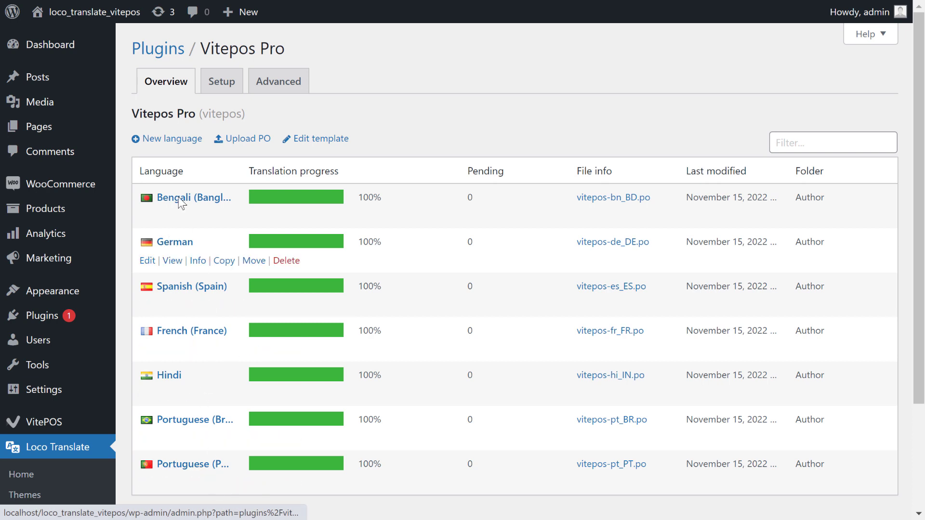
Step: Add Greek as a new Vitepos Pro language in the Author location and start translating
click(173, 141)
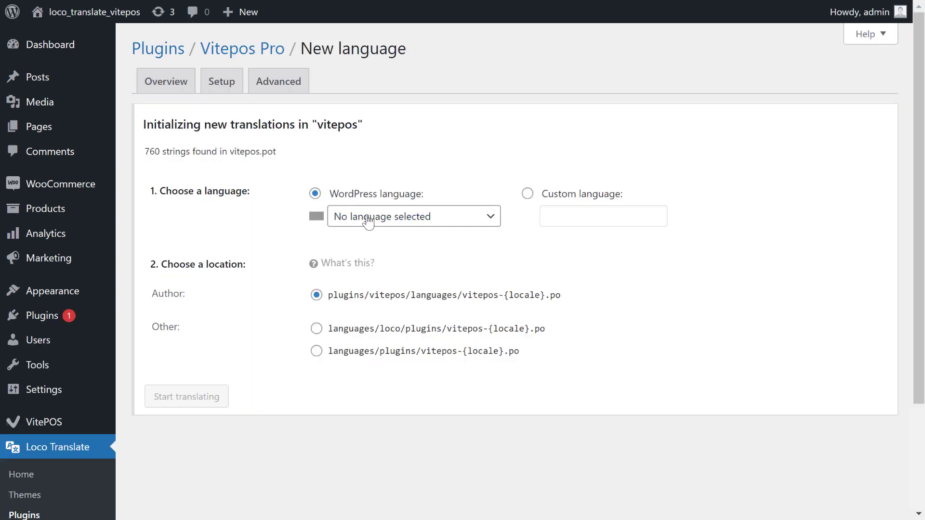
click(395, 224)
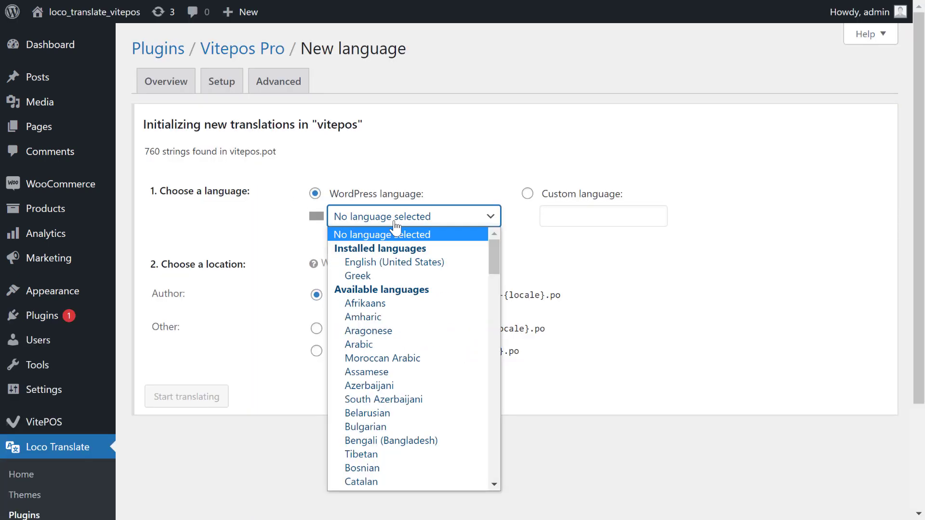
scroll(420, 296, down, 3)
scroll(433, 267, up, 4)
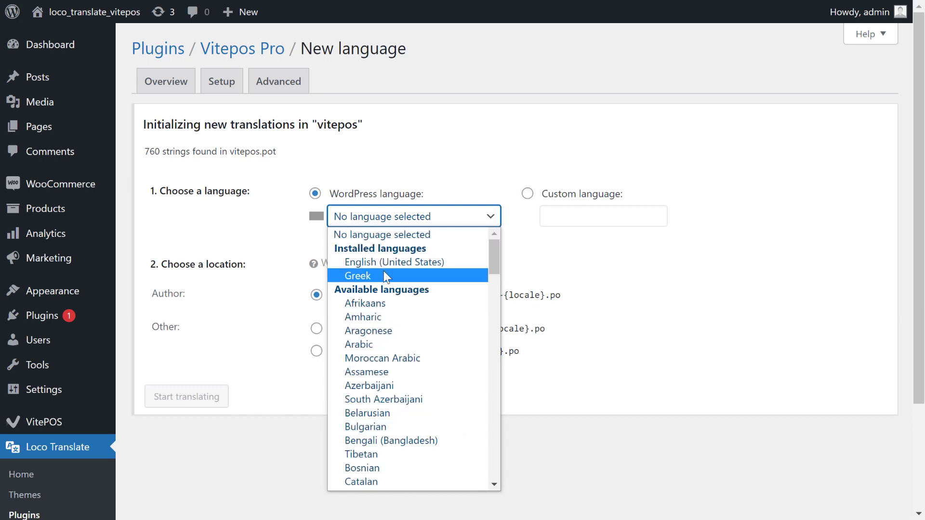
click(383, 271)
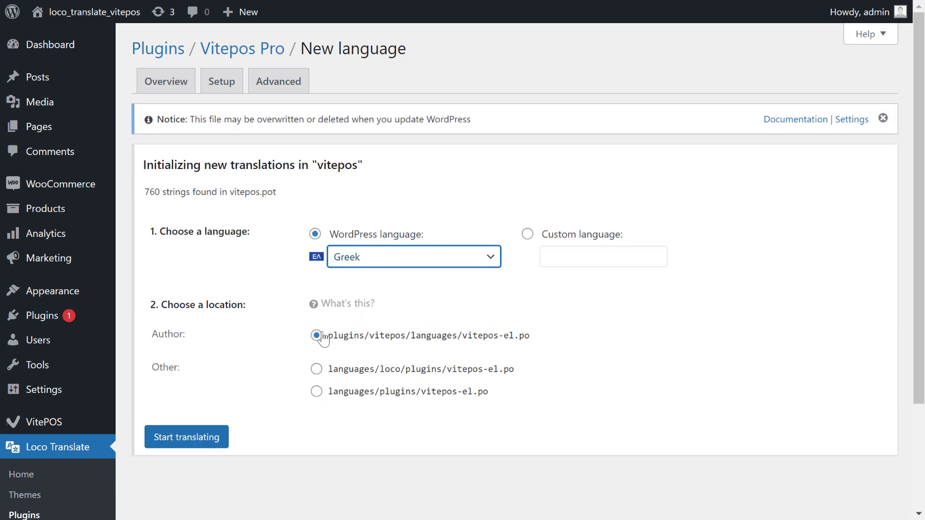
click(226, 440)
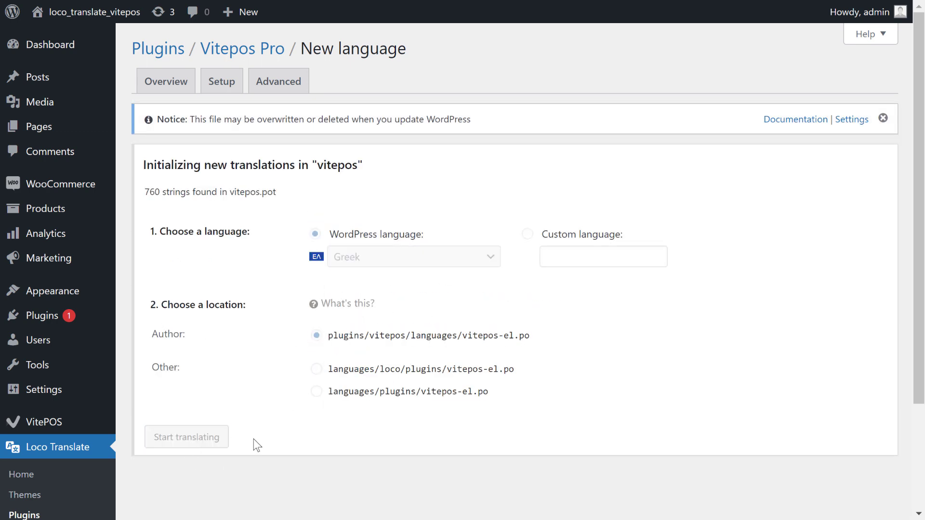
scroll(214, 326, down, 5)
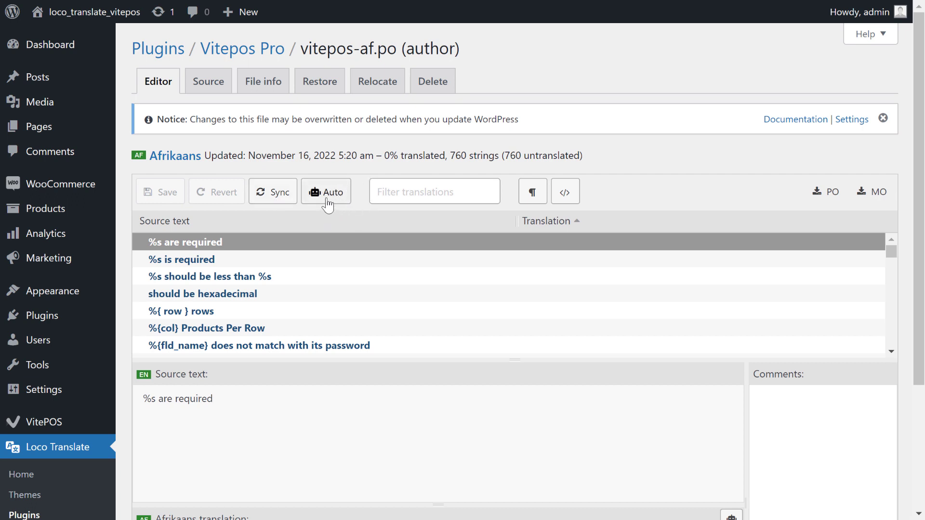
Step: Try Auto translation, find no APIs configured, view the empty API key settings, and return
click(330, 202)
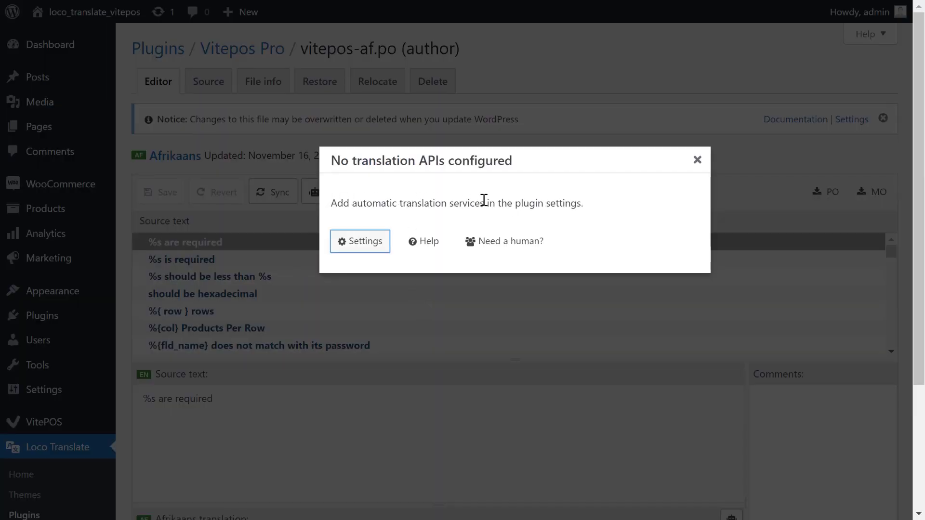
drag(580, 199, 364, 214)
click(363, 215)
click(353, 250)
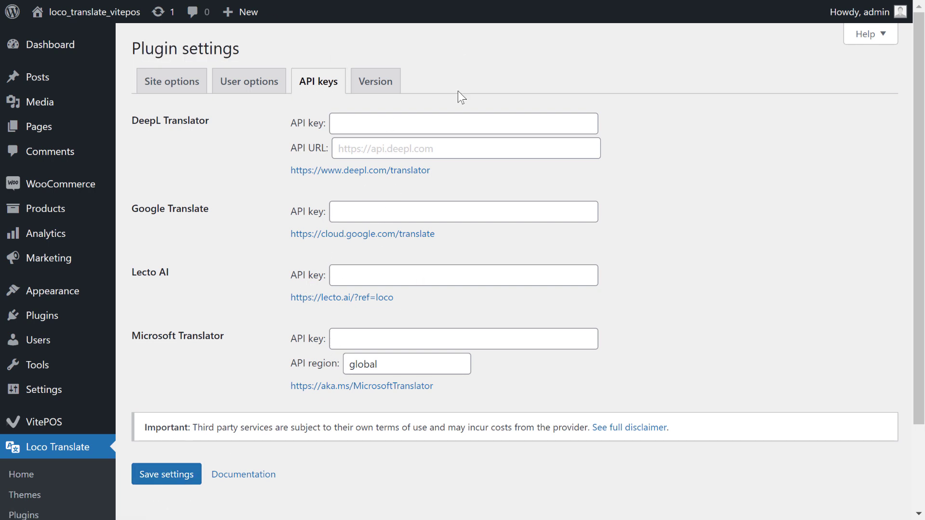
key(alt+Left)
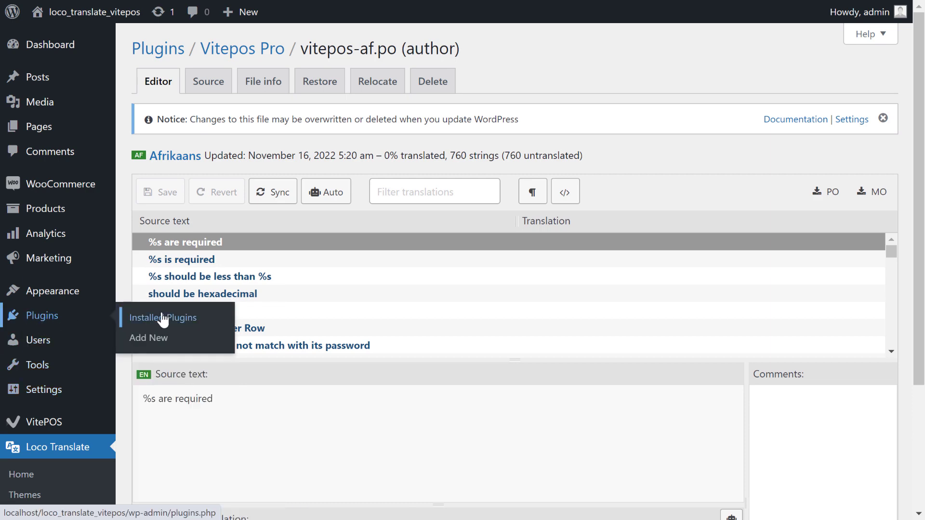
Step: Locate Loco Automatic Translate Addon PRO in the Installed Plugins list
click(186, 320)
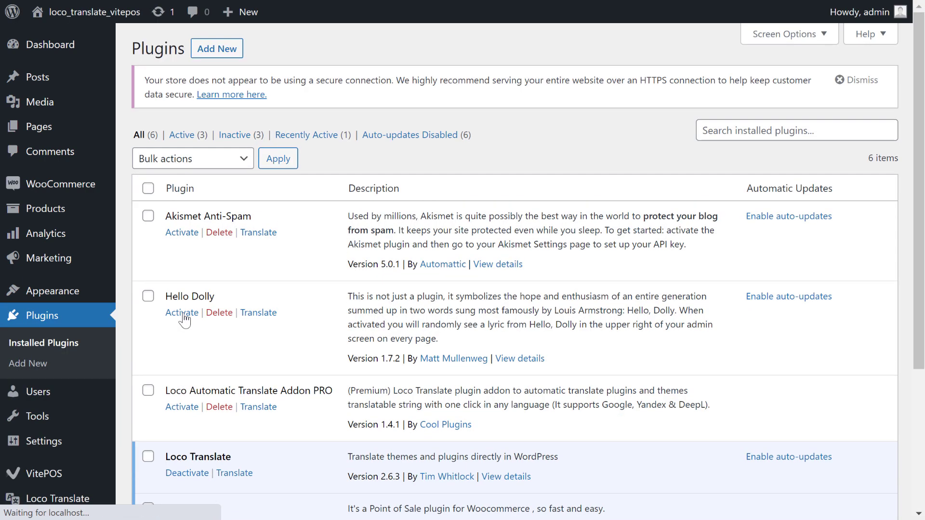
scroll(246, 330, down, 3)
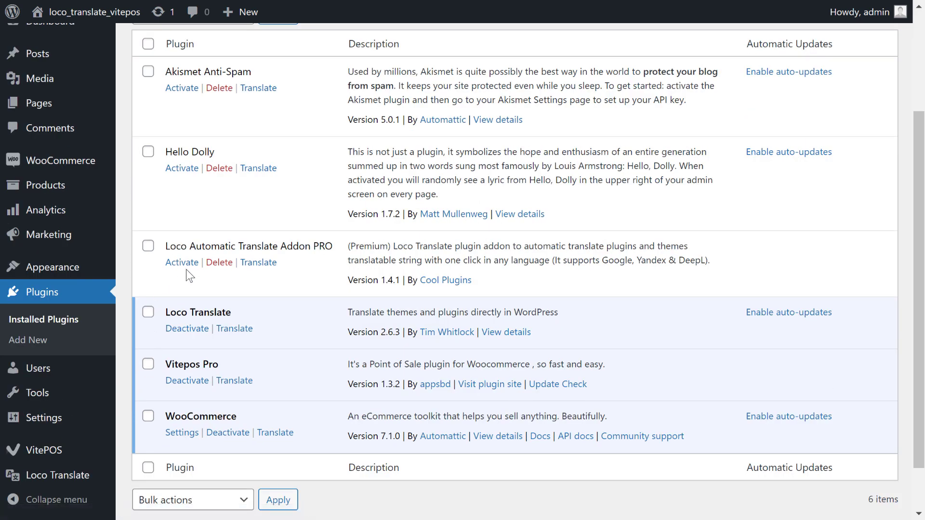
drag(165, 246, 337, 244)
click(302, 249)
drag(162, 253, 336, 247)
click(335, 246)
Step: Activate Loco Automatic Translate Addon PRO and point out its active entry
click(182, 267)
scroll(231, 303, down, 2)
scroll(195, 319, down, 2)
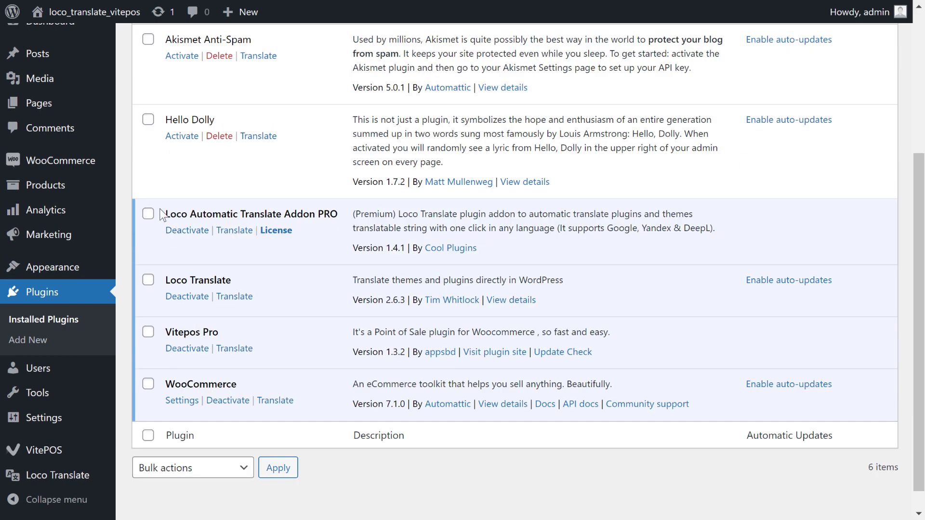
mouse_move(160, 213)
mouse_down()
mouse_move(304, 210)
mouse_move(337, 230)
mouse_up()
Step: Bring up the auto-translate providers and point out the Yandex, Google and DeepL options
click(320, 233)
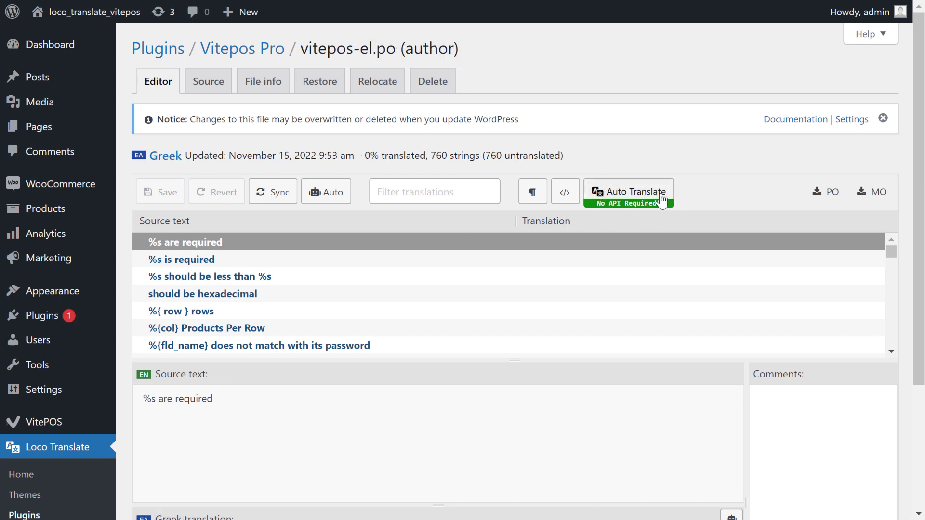
click(627, 205)
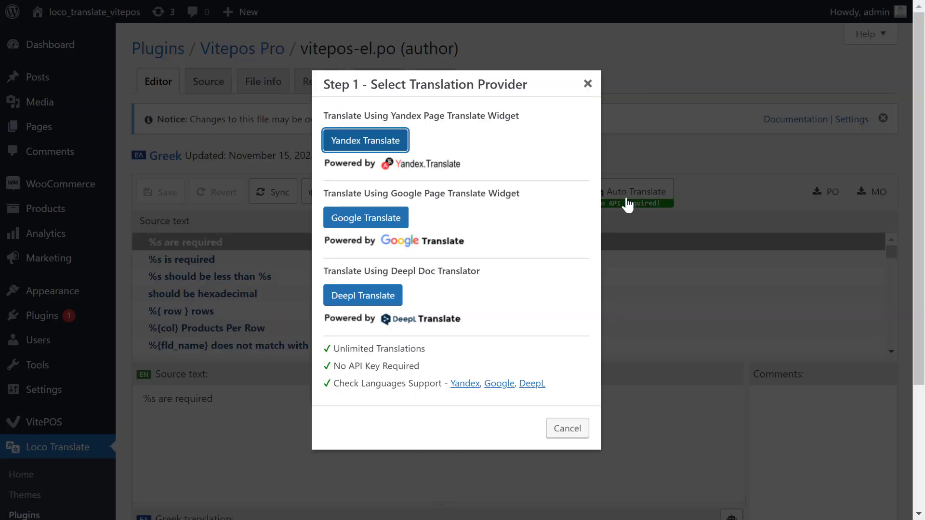
drag(328, 112, 521, 126)
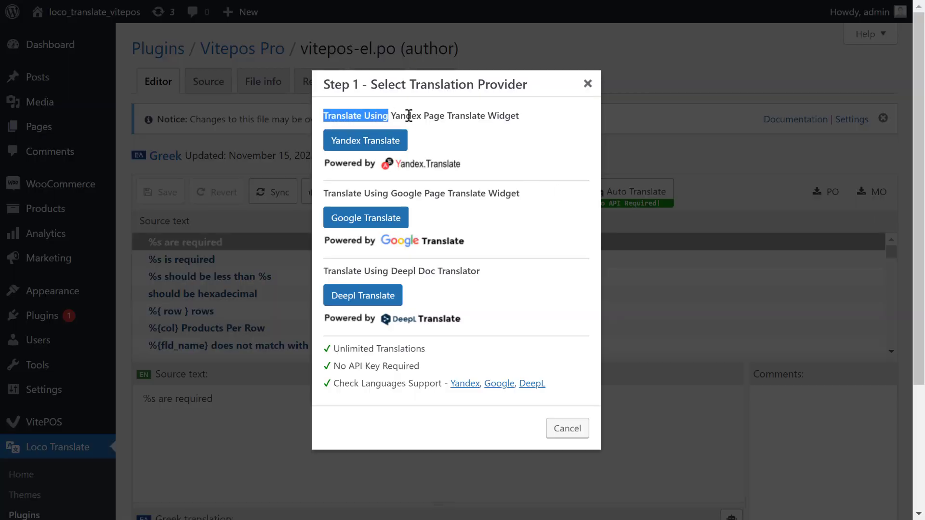
click(492, 155)
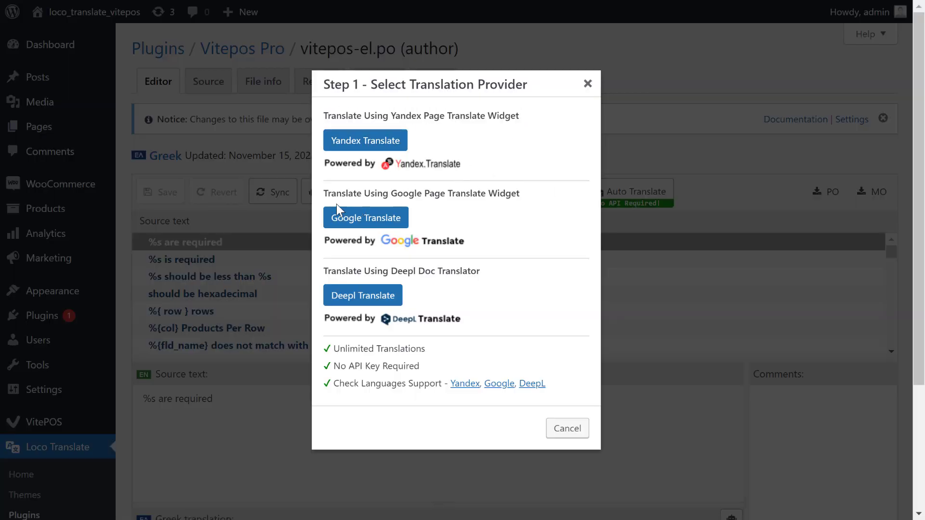
drag(329, 194, 530, 201)
click(530, 200)
drag(327, 274, 491, 276)
click(493, 278)
drag(318, 193, 509, 199)
click(527, 201)
Step: Pick Google Translate with Greek as target, filling the table with translated strings
click(364, 224)
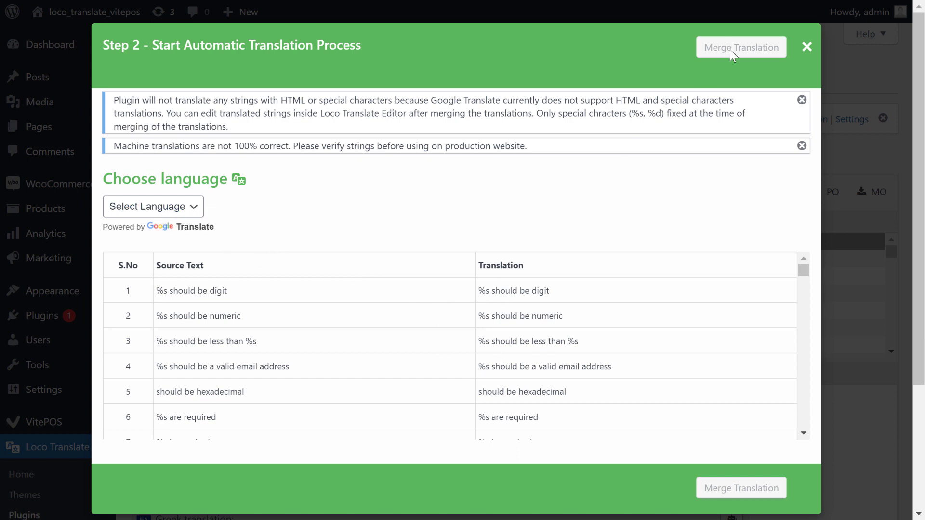
click(166, 207)
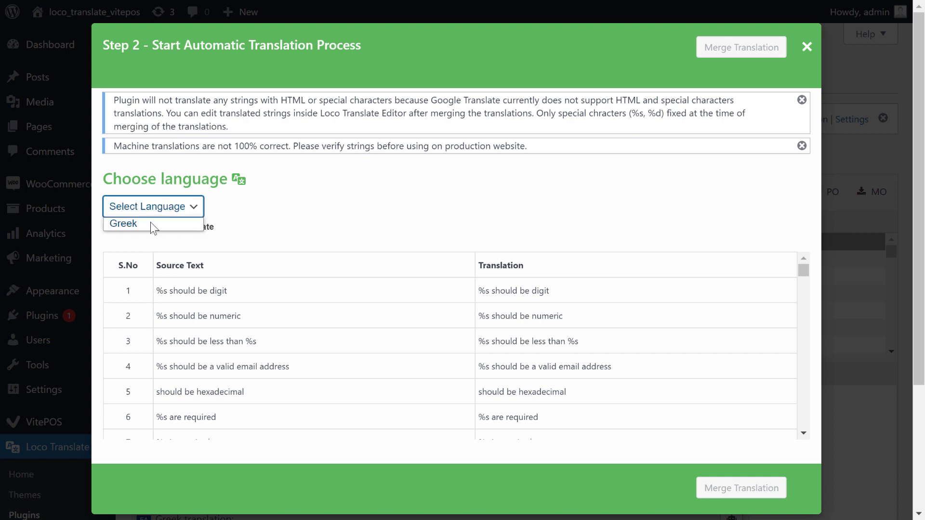
click(126, 224)
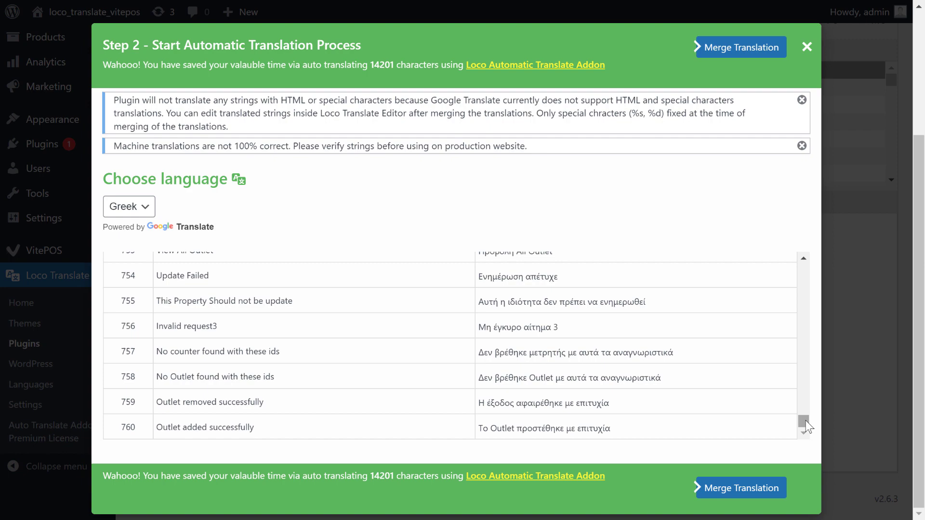
mouse_move(804, 421)
mouse_down()
mouse_move(803, 304)
mouse_move(791, 266)
mouse_move(796, 429)
mouse_up()
Step: Merge the translations overwriting existing ones, then save the Greek file at 100% of 760 strings
click(741, 488)
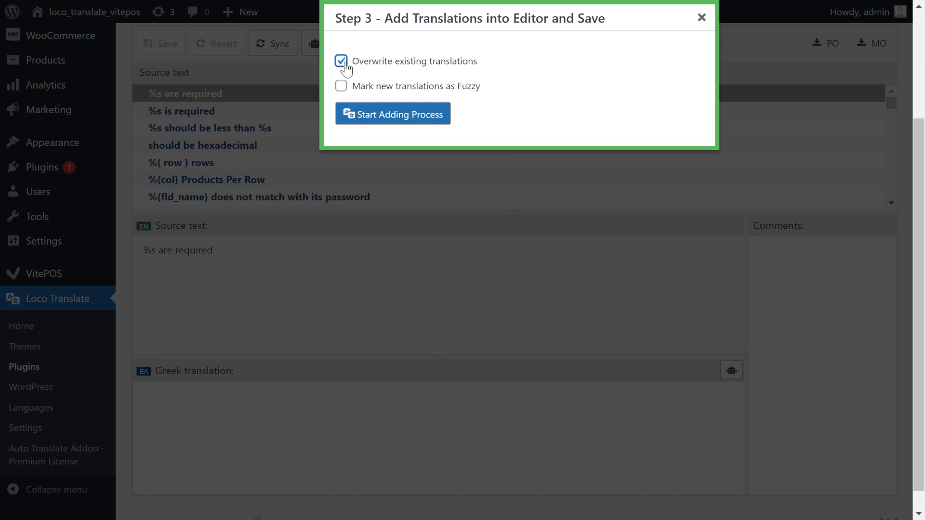
click(407, 118)
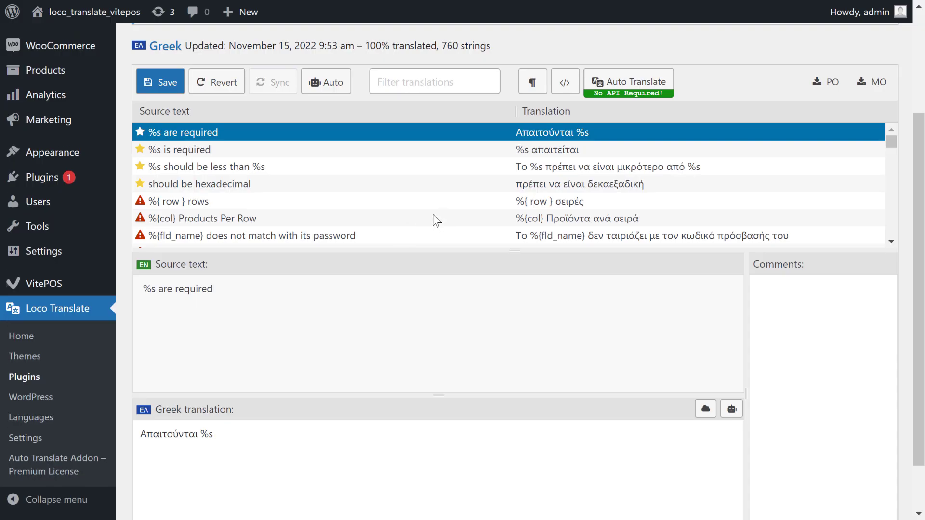
mouse_move(889, 143)
mouse_down()
mouse_move(892, 221)
mouse_move(879, 141)
mouse_up()
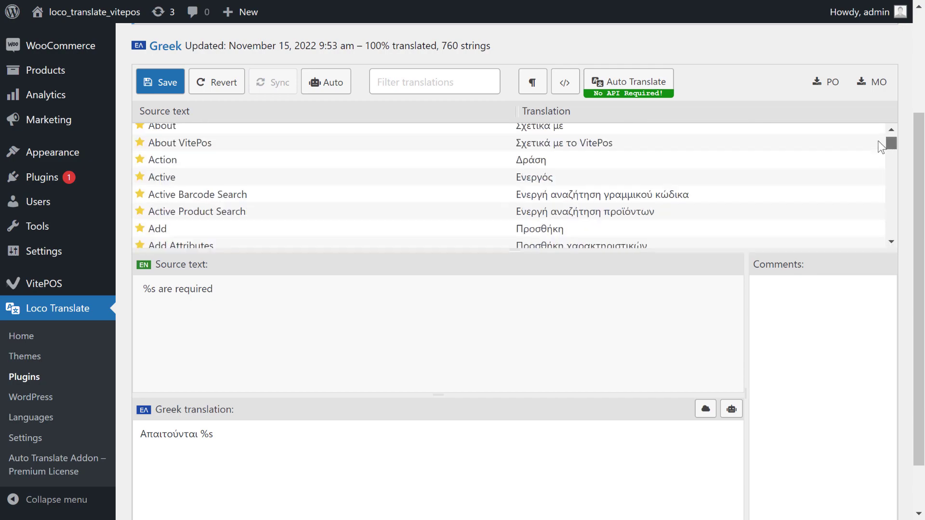
click(157, 93)
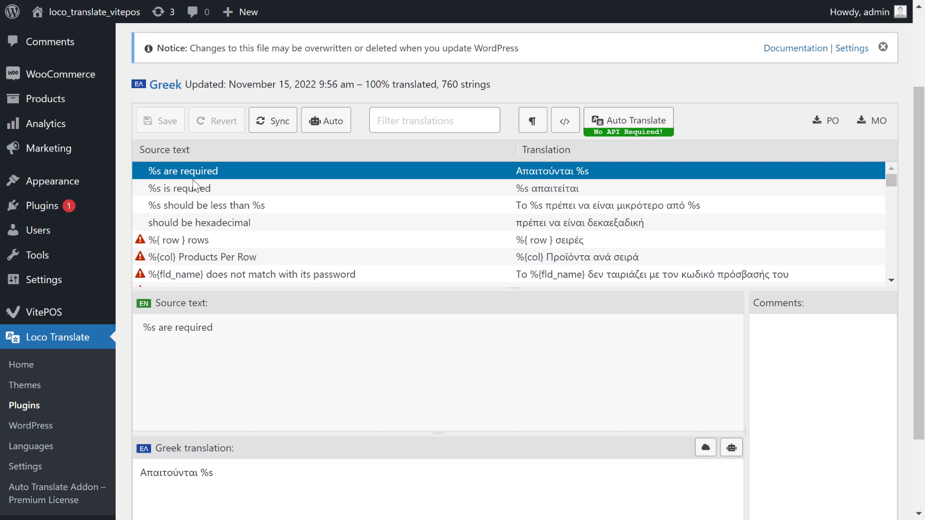
mouse_move(43, 250)
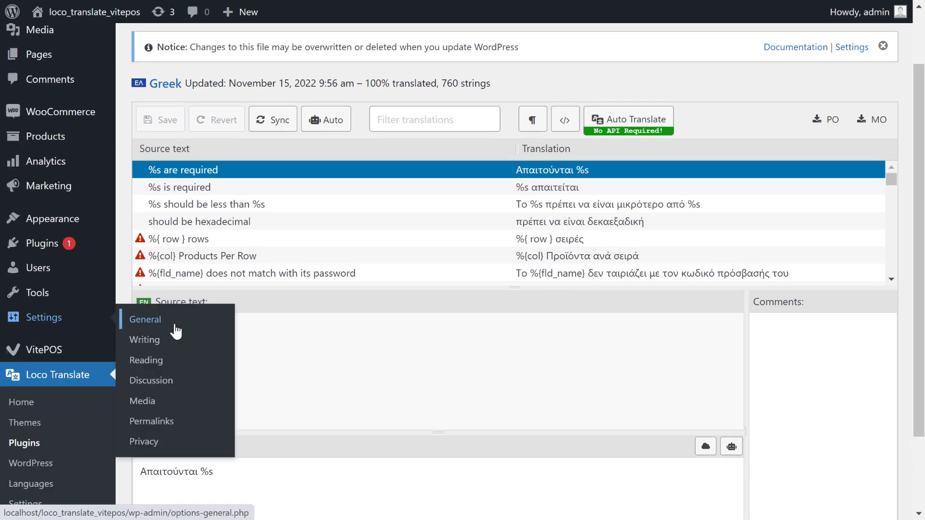
Step: Open General Settings and highlight the Site Language label
click(174, 326)
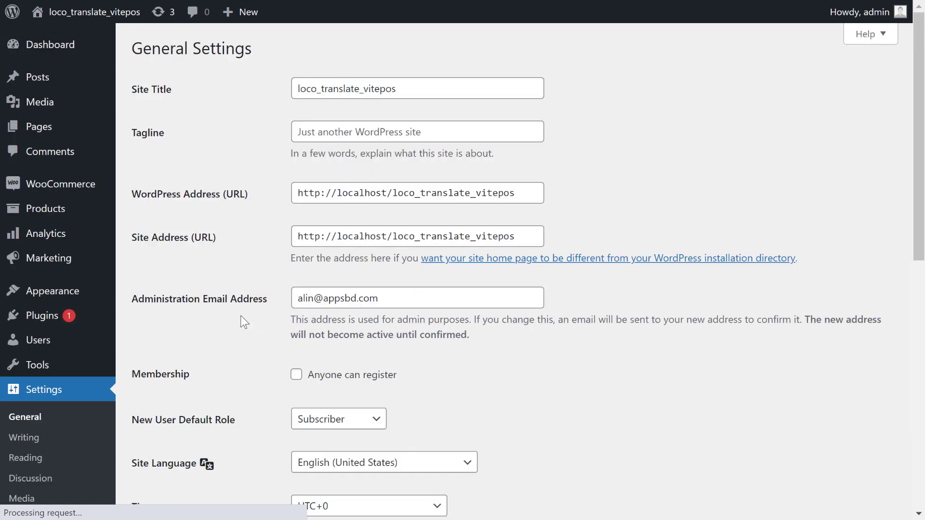
scroll(243, 391, down, 3)
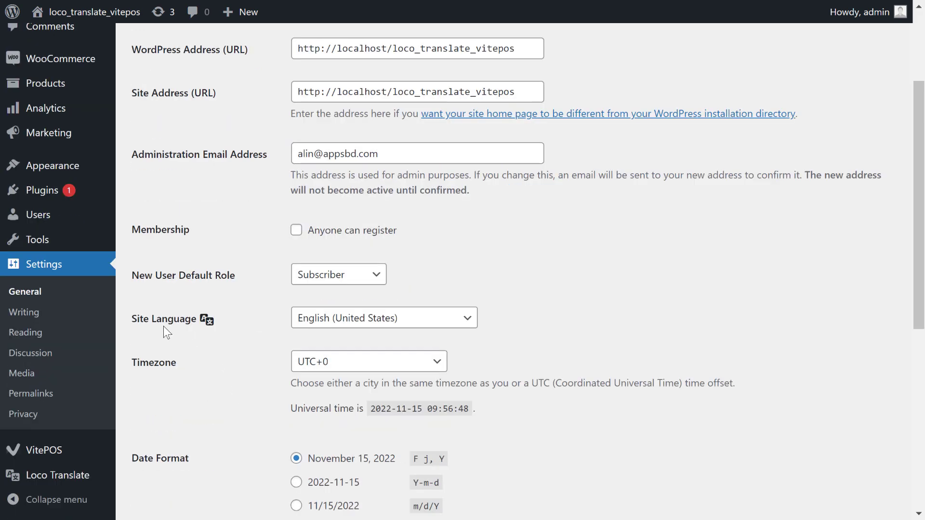
shift+click(202, 324)
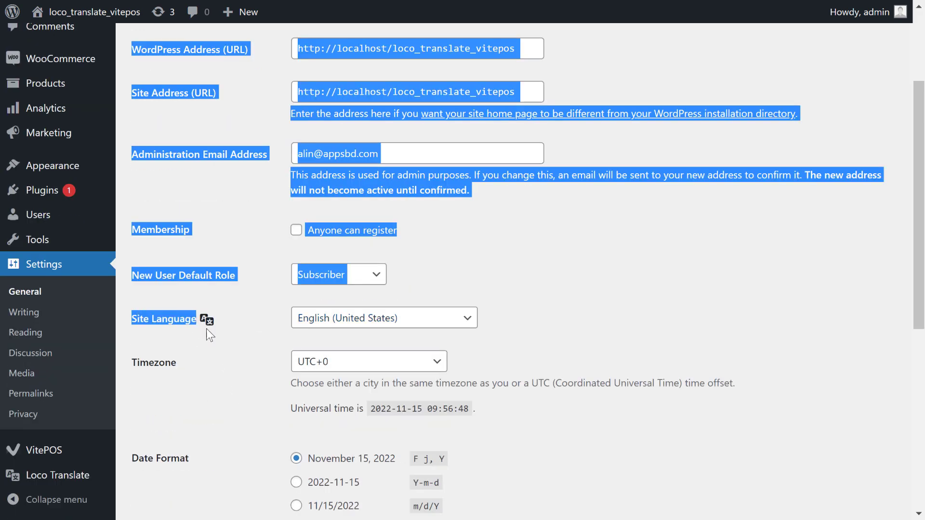
click(148, 323)
drag(137, 319, 203, 321)
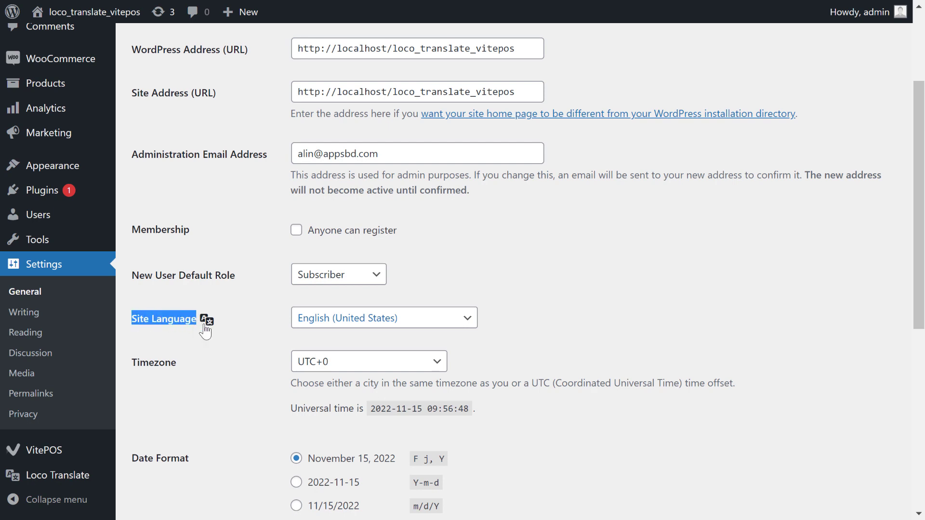
Step: Choose Ελληνικά as the site language and save the settings
click(347, 325)
click(347, 38)
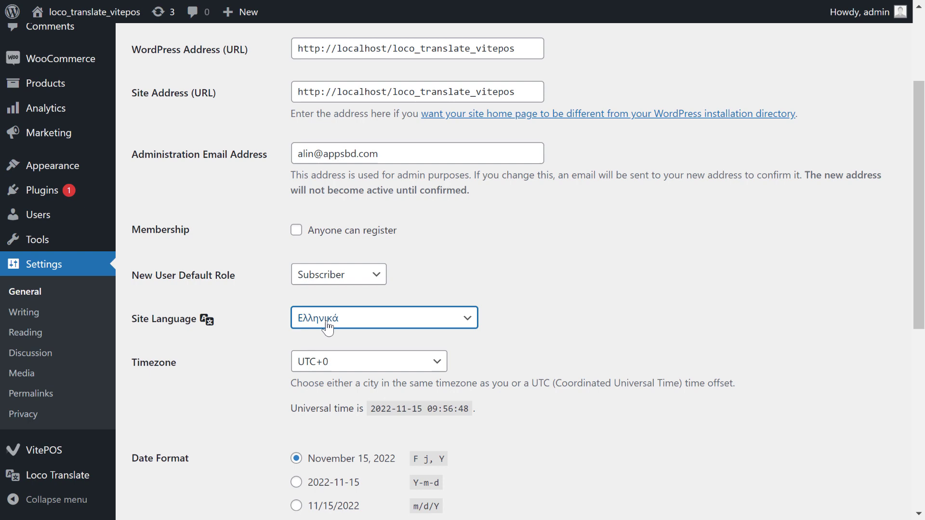
scroll(395, 361, down, 6)
scroll(289, 385, down, 2)
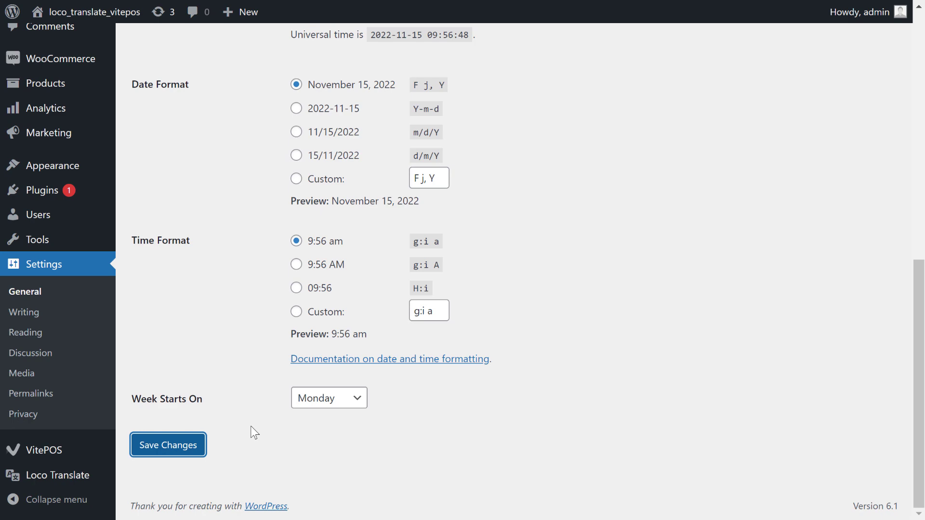
scroll(254, 433, up, 1)
scroll(244, 404, up, 2)
scroll(243, 403, up, 3)
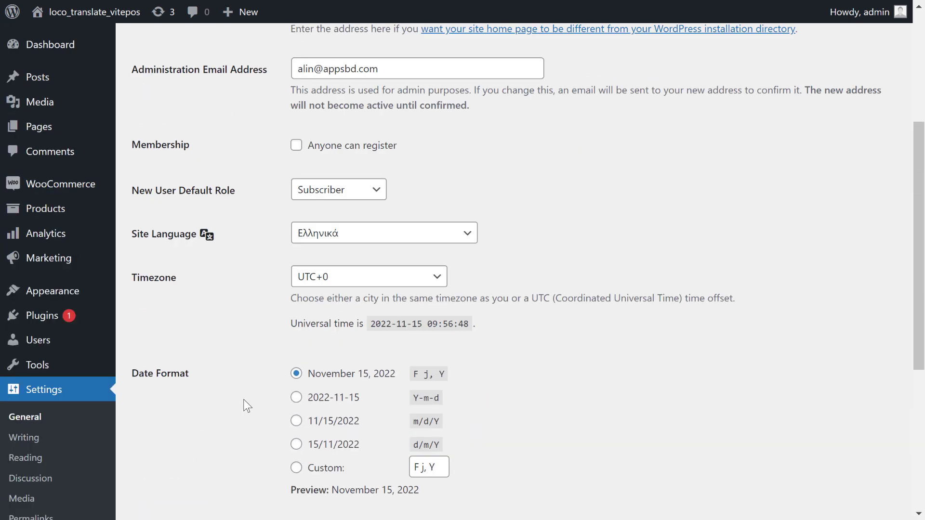
Step: Check the Greek General Settings, dismissing the Google Translate popup and highlighting Μορφή ώρας
scroll(244, 399, up, 4)
scroll(238, 380, down, 3)
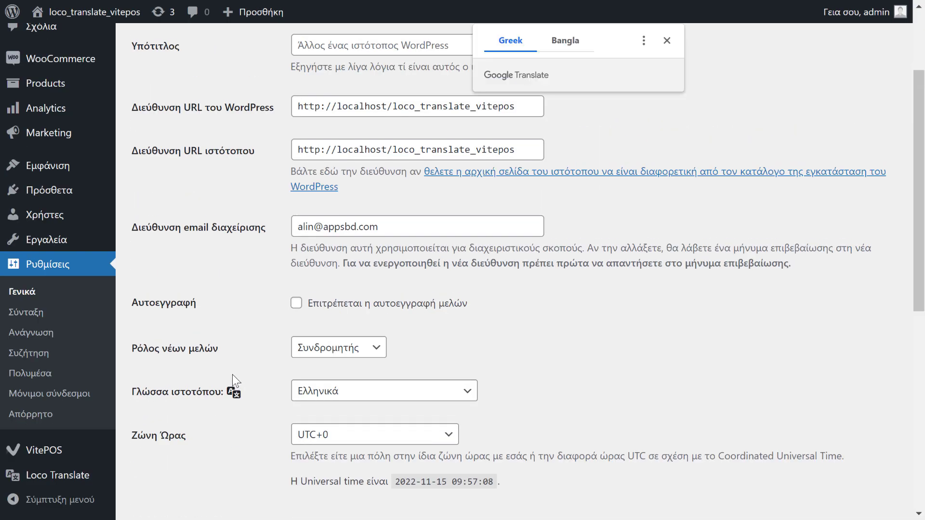
scroll(232, 374, down, 3)
scroll(230, 372, down, 4)
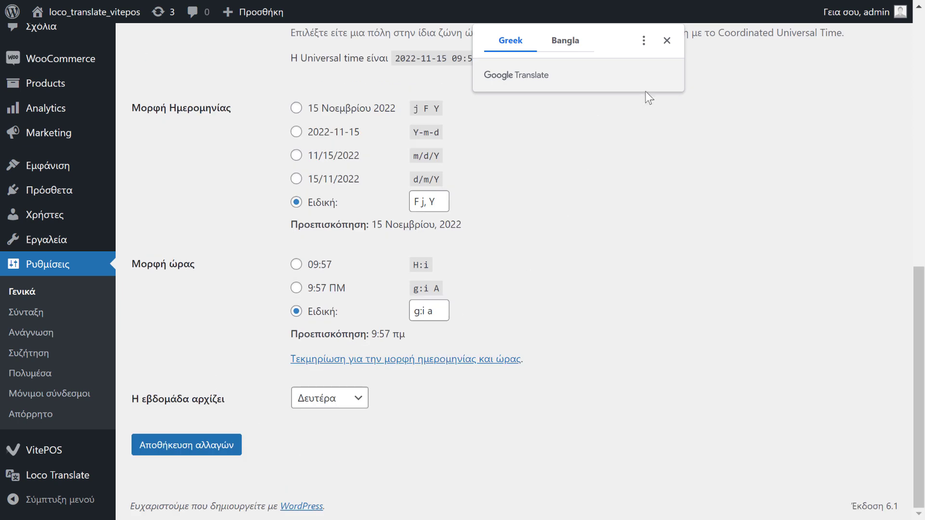
click(570, 262)
triple_click(140, 264)
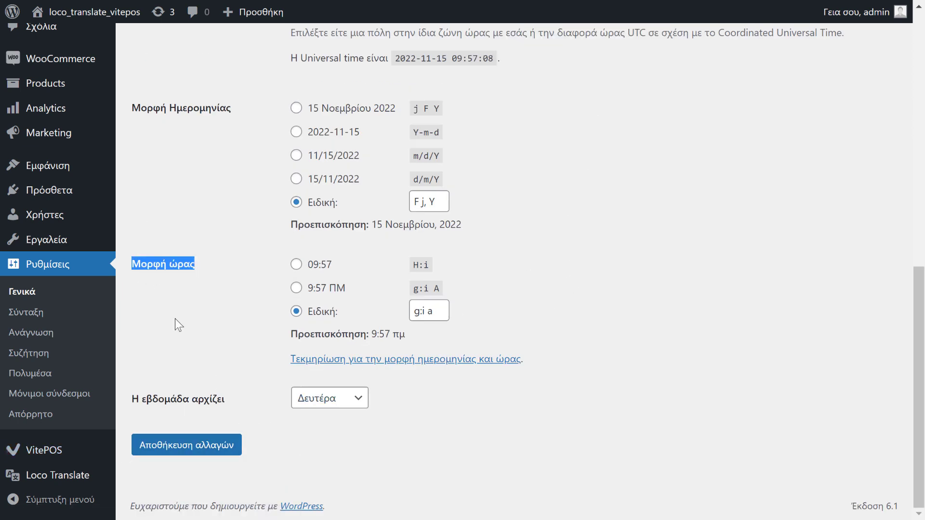
Step: Browse the Greek VitePOS dashboard, Roles, Settings and Outlets pages
click(44, 451)
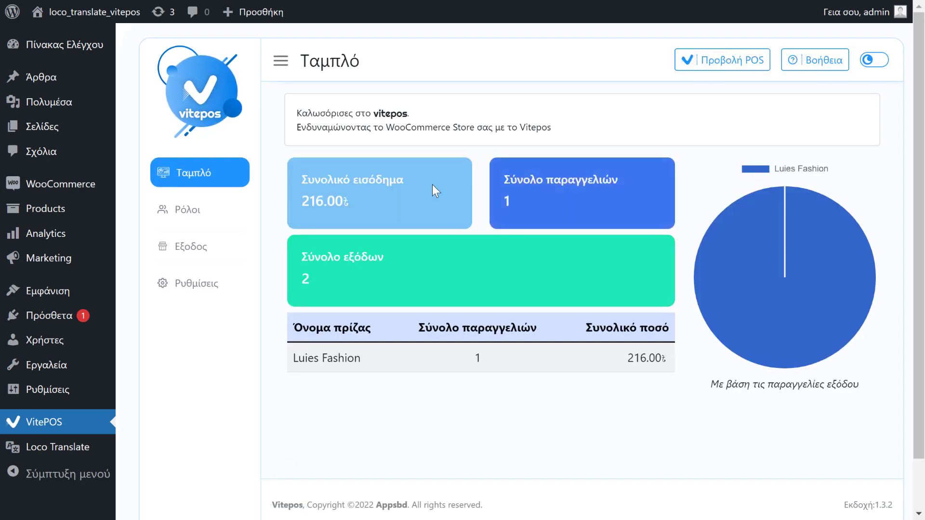
click(222, 210)
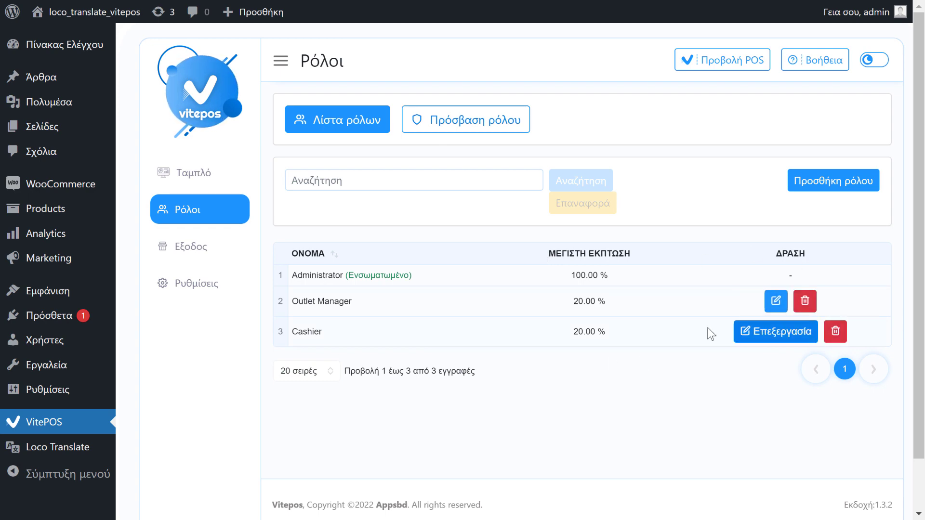
click(201, 283)
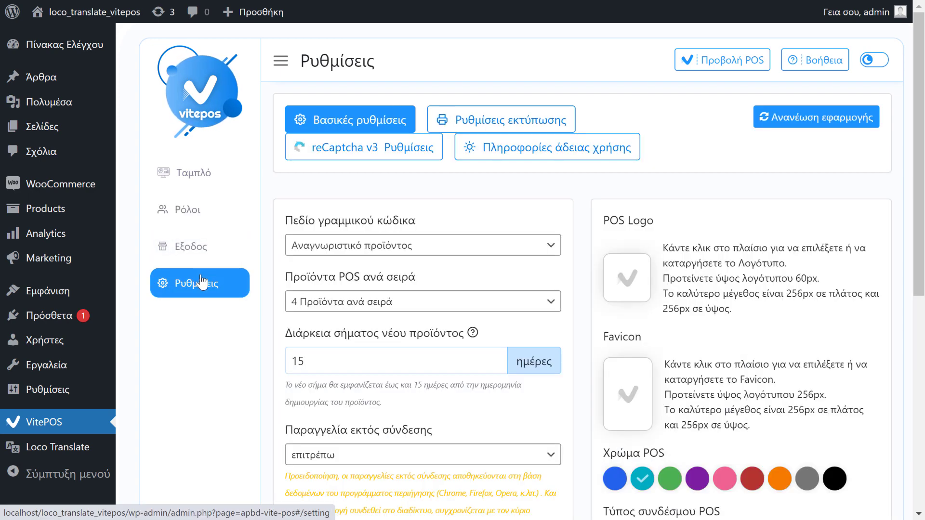
click(201, 251)
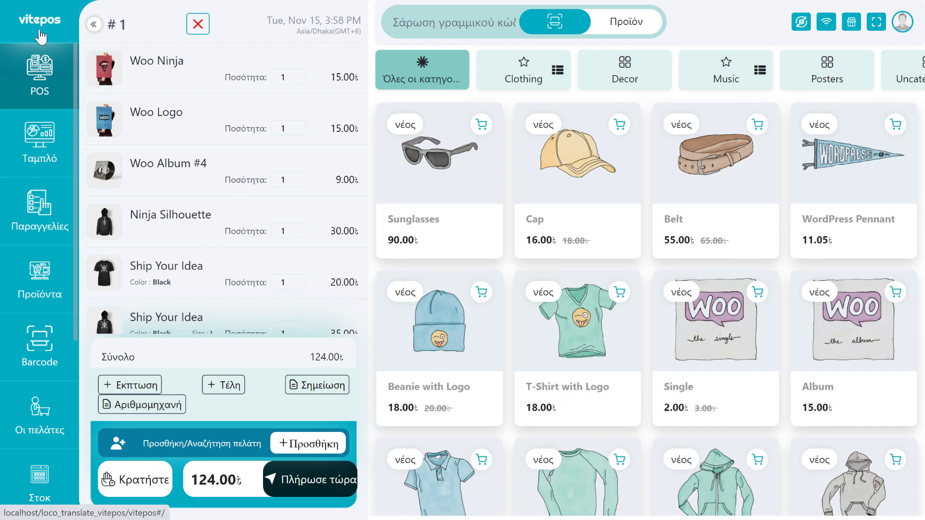
Step: Empty the cart and add Sunglasses, Cap, Belt, Beanie with Logo and T-Shirt with Logo
scroll(39, 217, down, 5)
scroll(44, 461, up, 5)
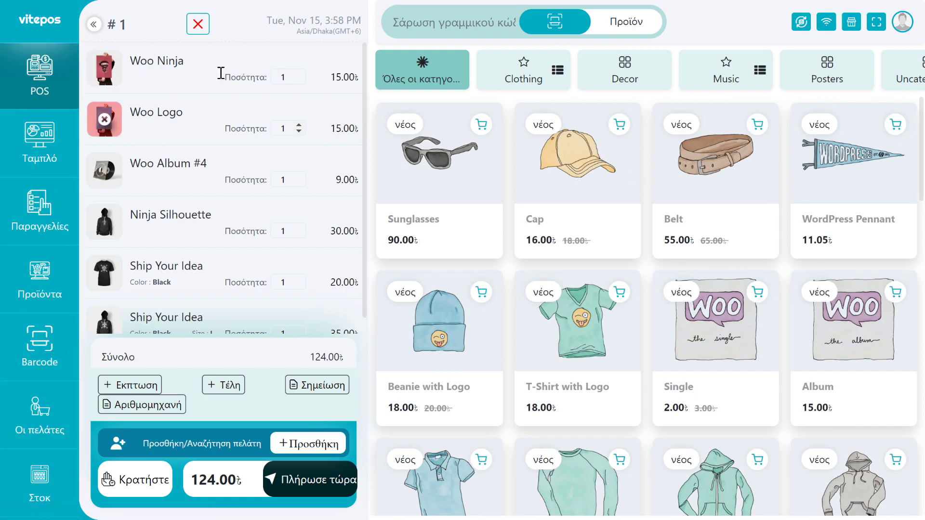
click(197, 24)
click(426, 337)
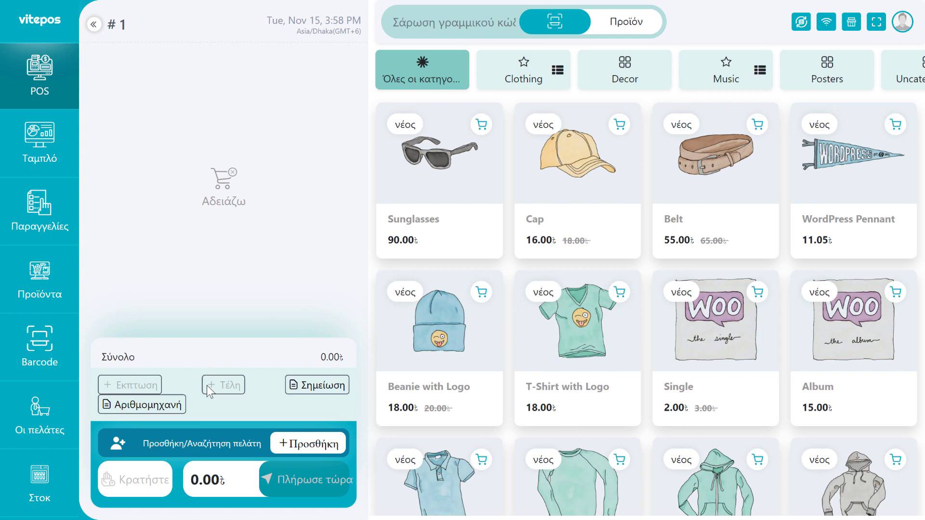
click(430, 218)
click(568, 211)
click(698, 206)
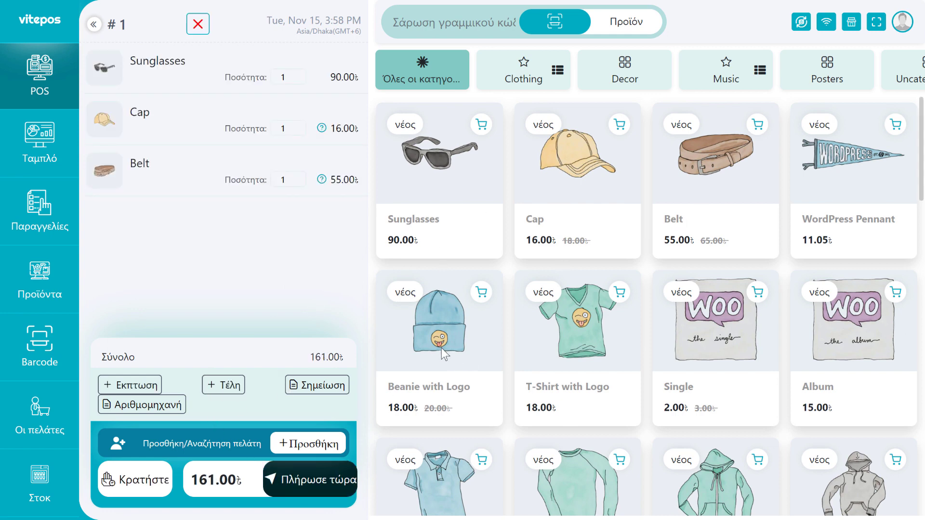
click(442, 355)
click(573, 357)
Step: Apply a 2% discount and an 8% fee to the sale
click(130, 384)
click(129, 172)
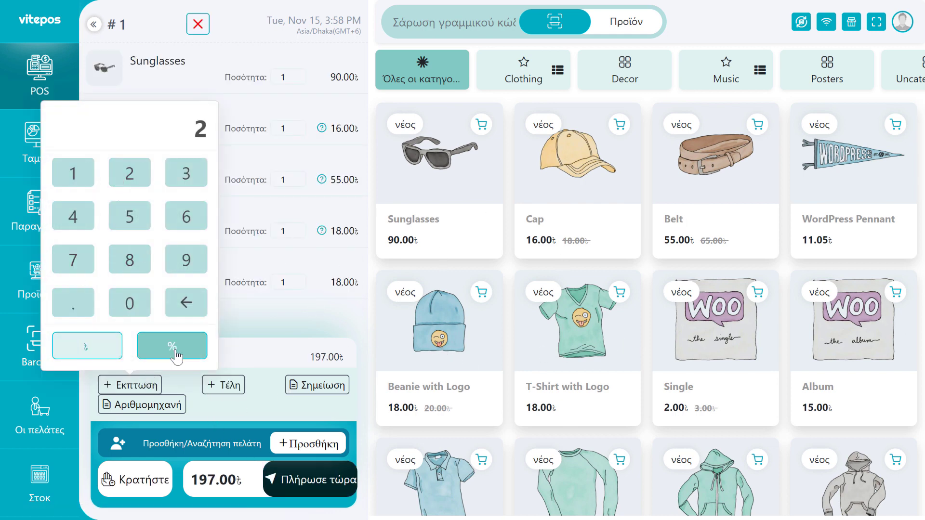
click(173, 351)
click(227, 384)
click(224, 260)
click(266, 346)
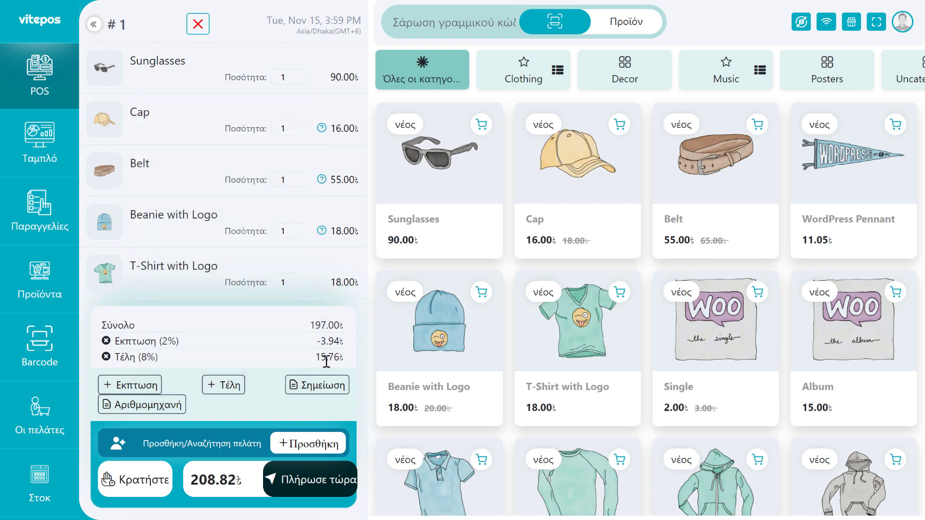
Step: Pay the exact total of 208.82 in cash
click(300, 477)
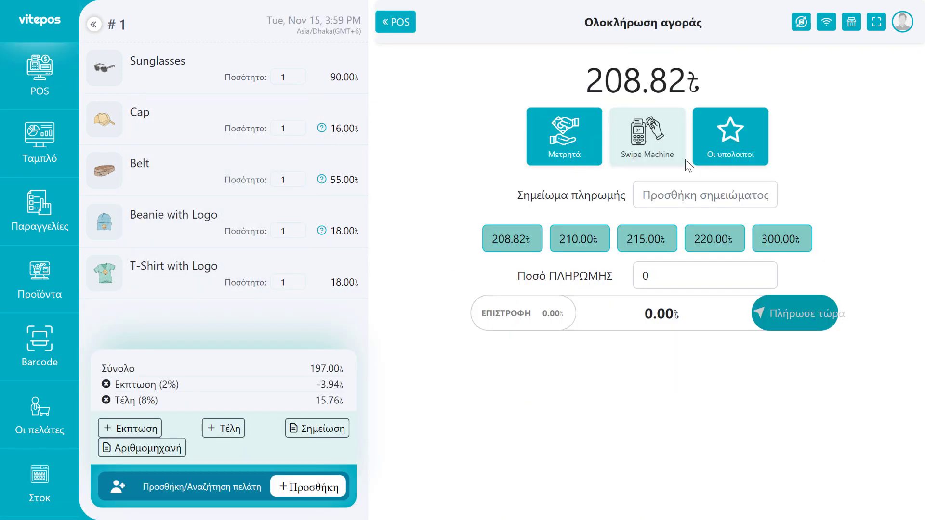
click(666, 277)
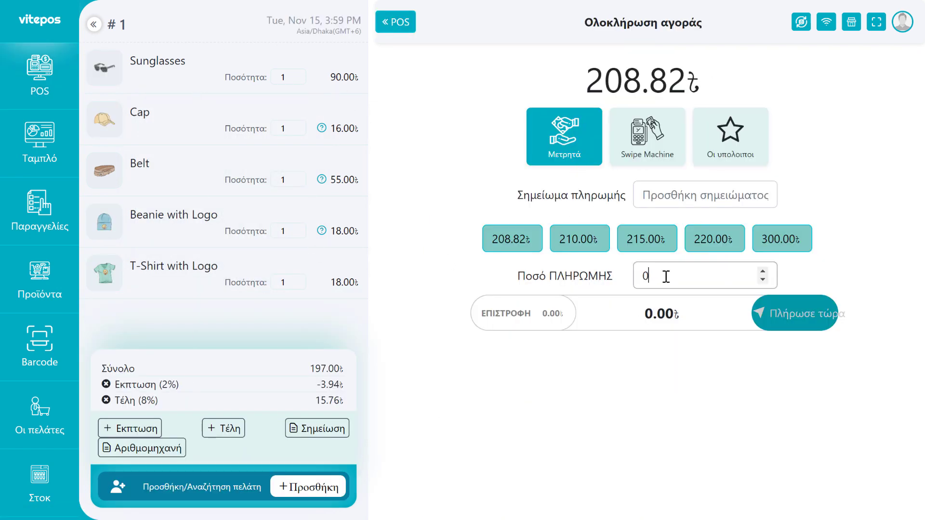
click(512, 239)
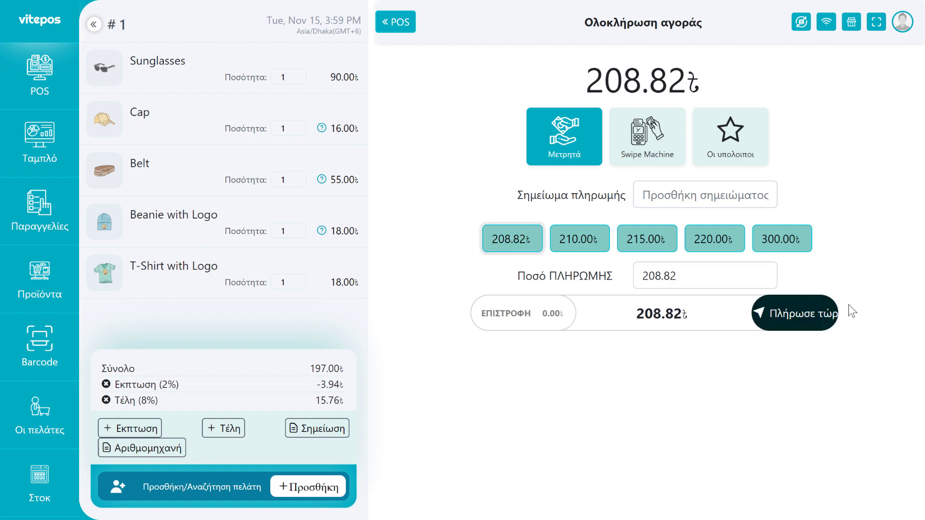
click(792, 313)
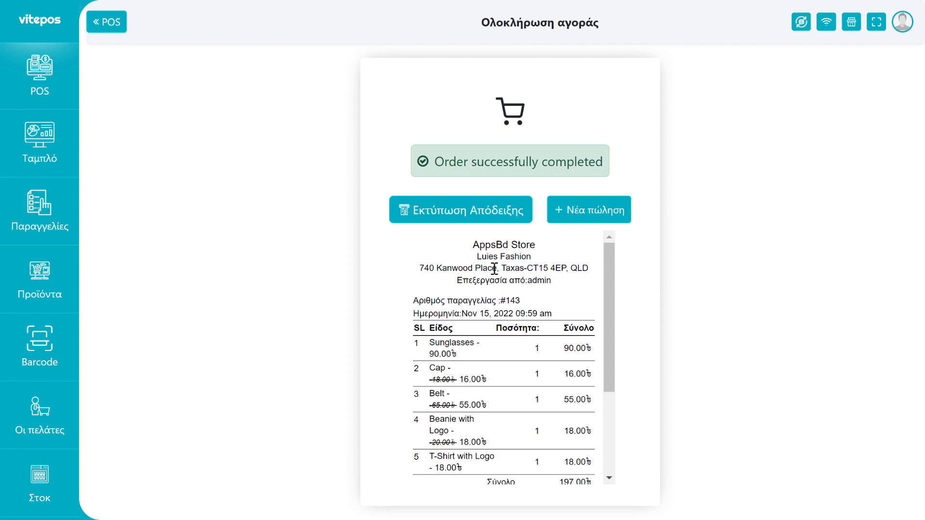
Step: Review order #143's receipt, start a new sale, and check the cash drawer and orders list
scroll(569, 328, down, 2)
scroll(516, 351, down, 2)
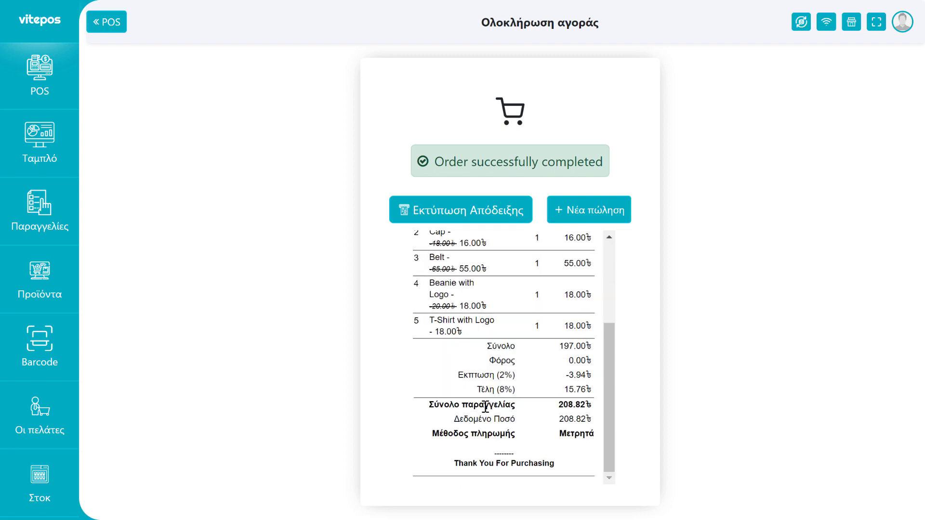
scroll(516, 352, up, 3)
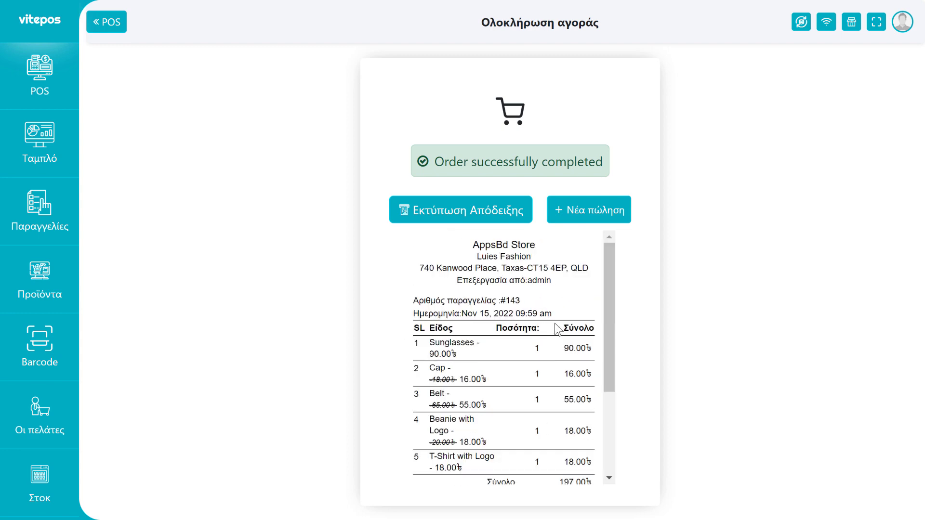
click(563, 212)
click(40, 144)
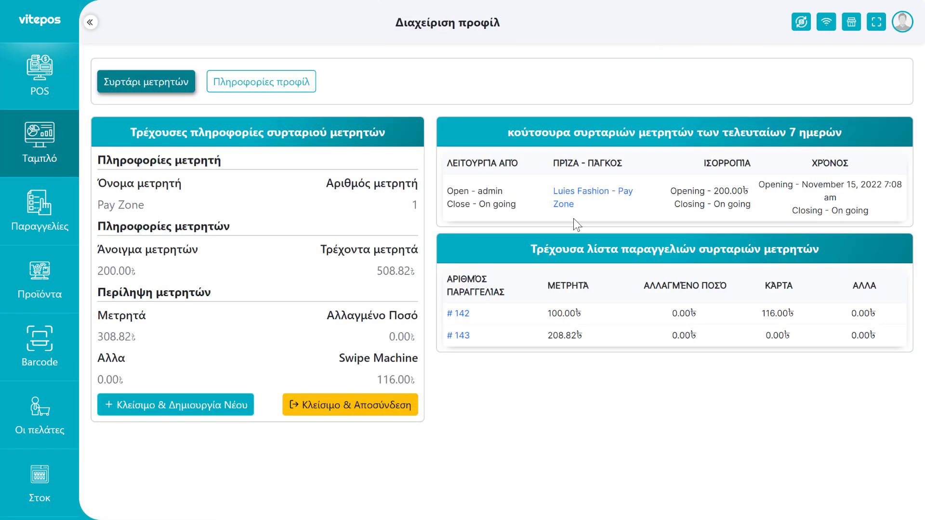
click(58, 228)
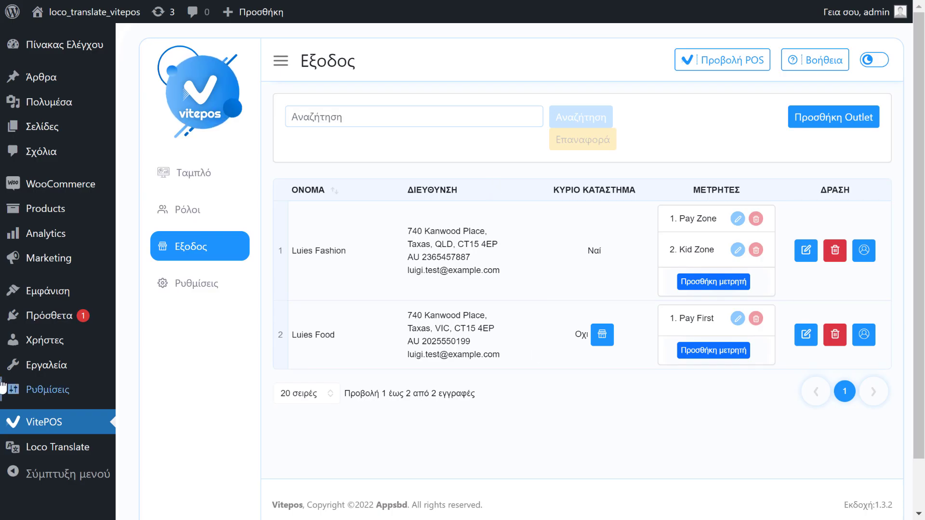
mouse_move(47, 389)
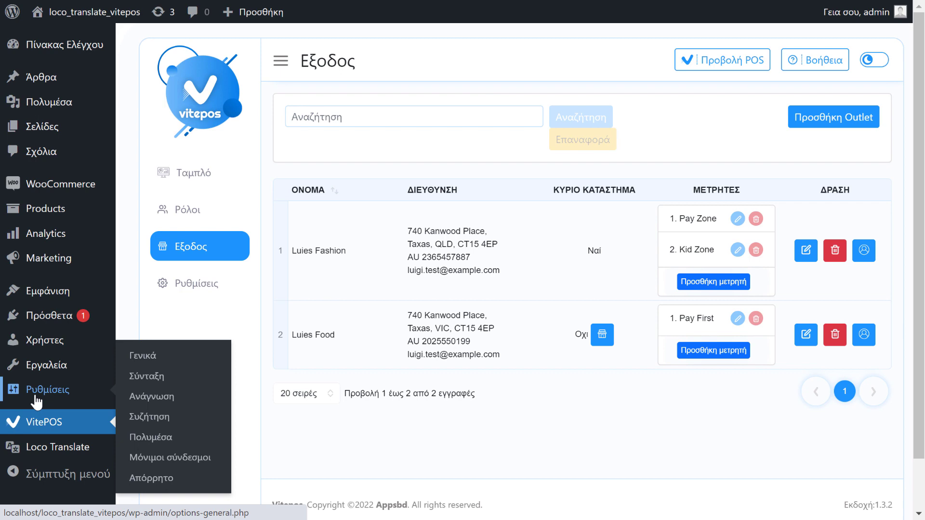
Step: Choose English (United States) as the site language in General Settings
click(36, 400)
scroll(312, 388, down, 2)
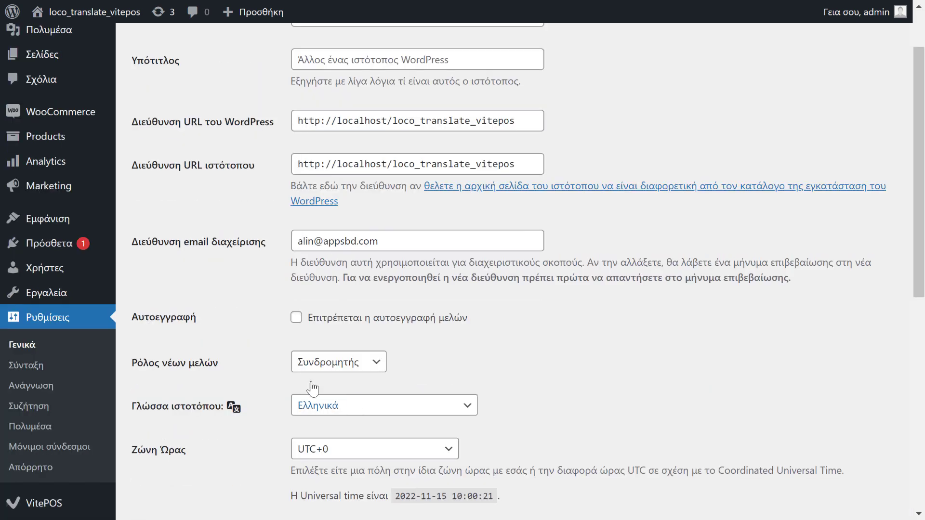
click(341, 421)
click(371, 22)
scroll(354, 296, down, 3)
scroll(354, 296, down, 4)
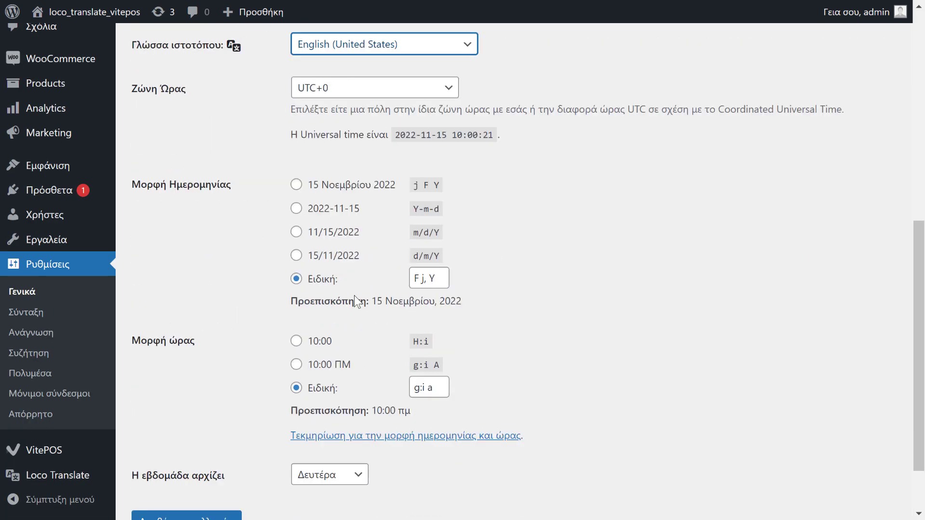
scroll(452, 362, up, 4)
scroll(456, 353, up, 3)
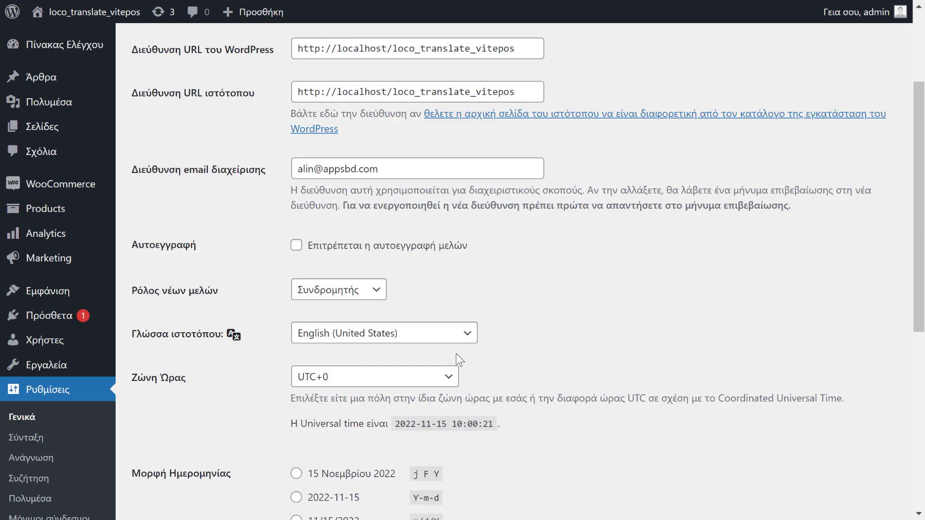
Step: Save the General Settings and confirm the page now shows English
scroll(502, 337, down, 2)
scroll(478, 327, down, 3)
scroll(477, 330, down, 2)
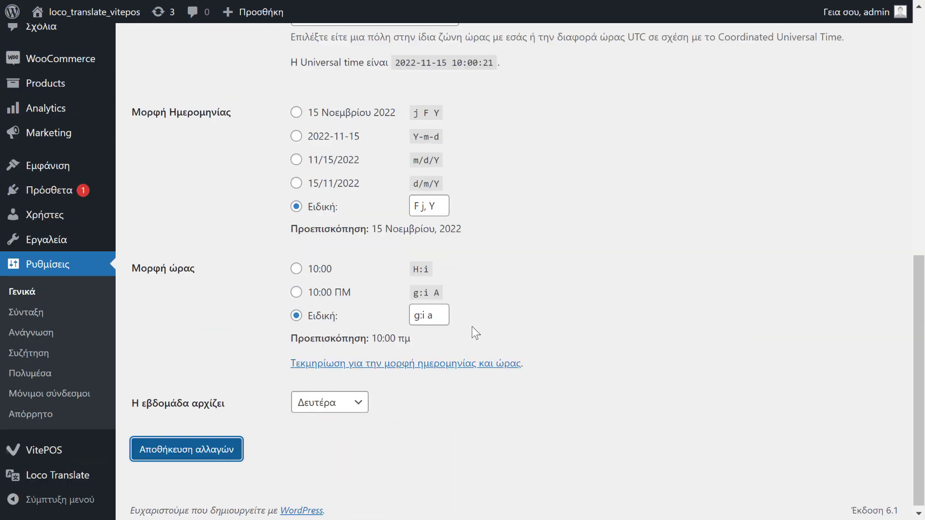
key(Return)
scroll(471, 331, down, 3)
scroll(471, 330, down, 6)
scroll(254, 382, down, 3)
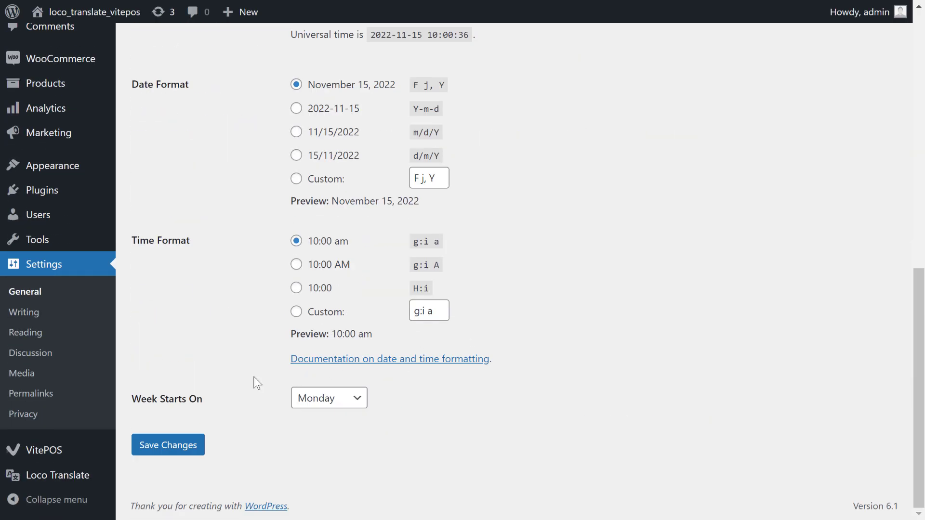
scroll(304, 187, up, 12)
scroll(303, 188, down, 4)
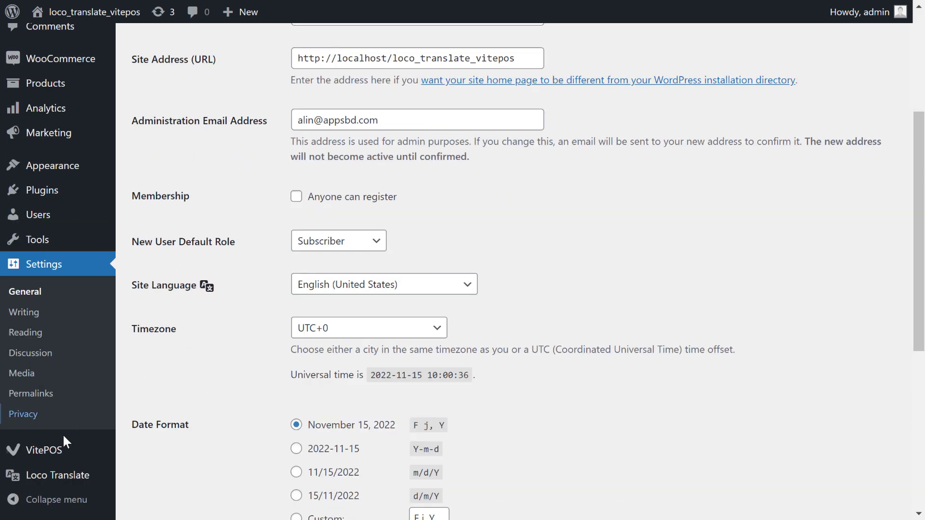
Step: Go through the VitePOS dashboard and Roles page to its English Settings page
click(106, 449)
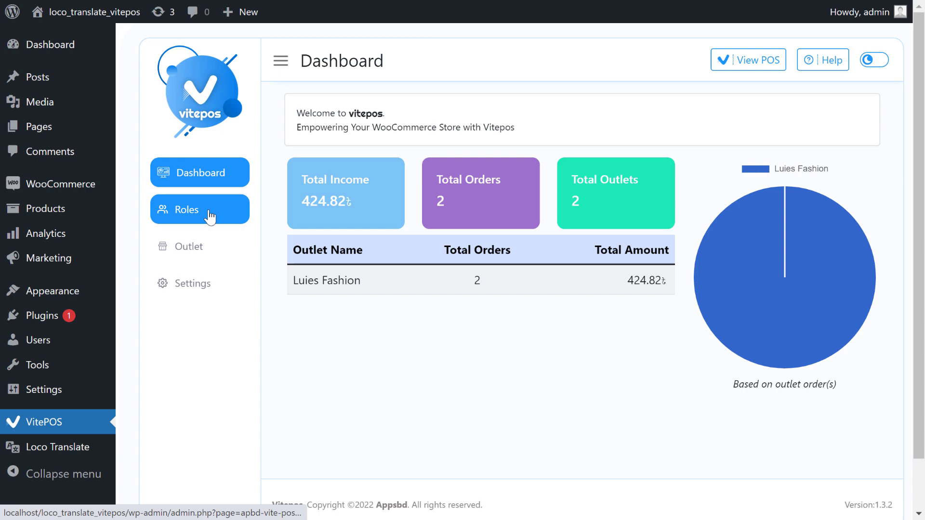
click(210, 214)
click(221, 282)
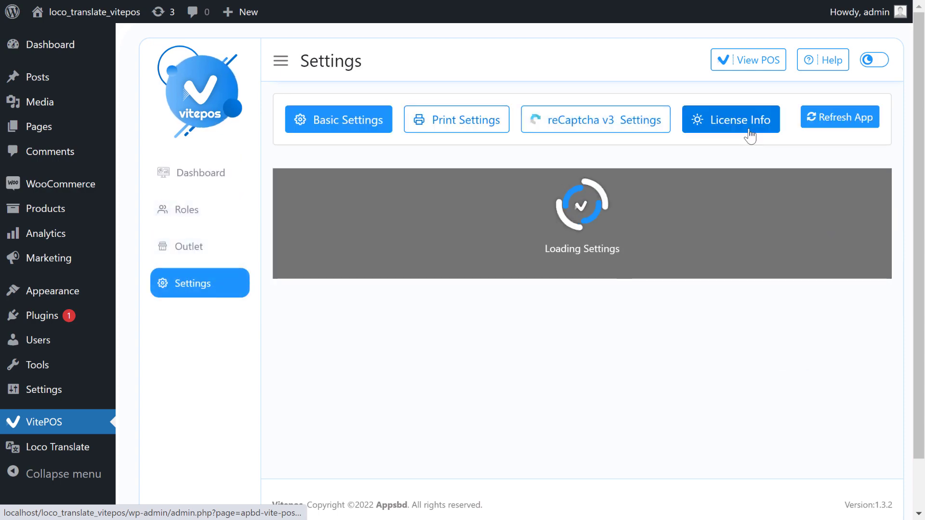